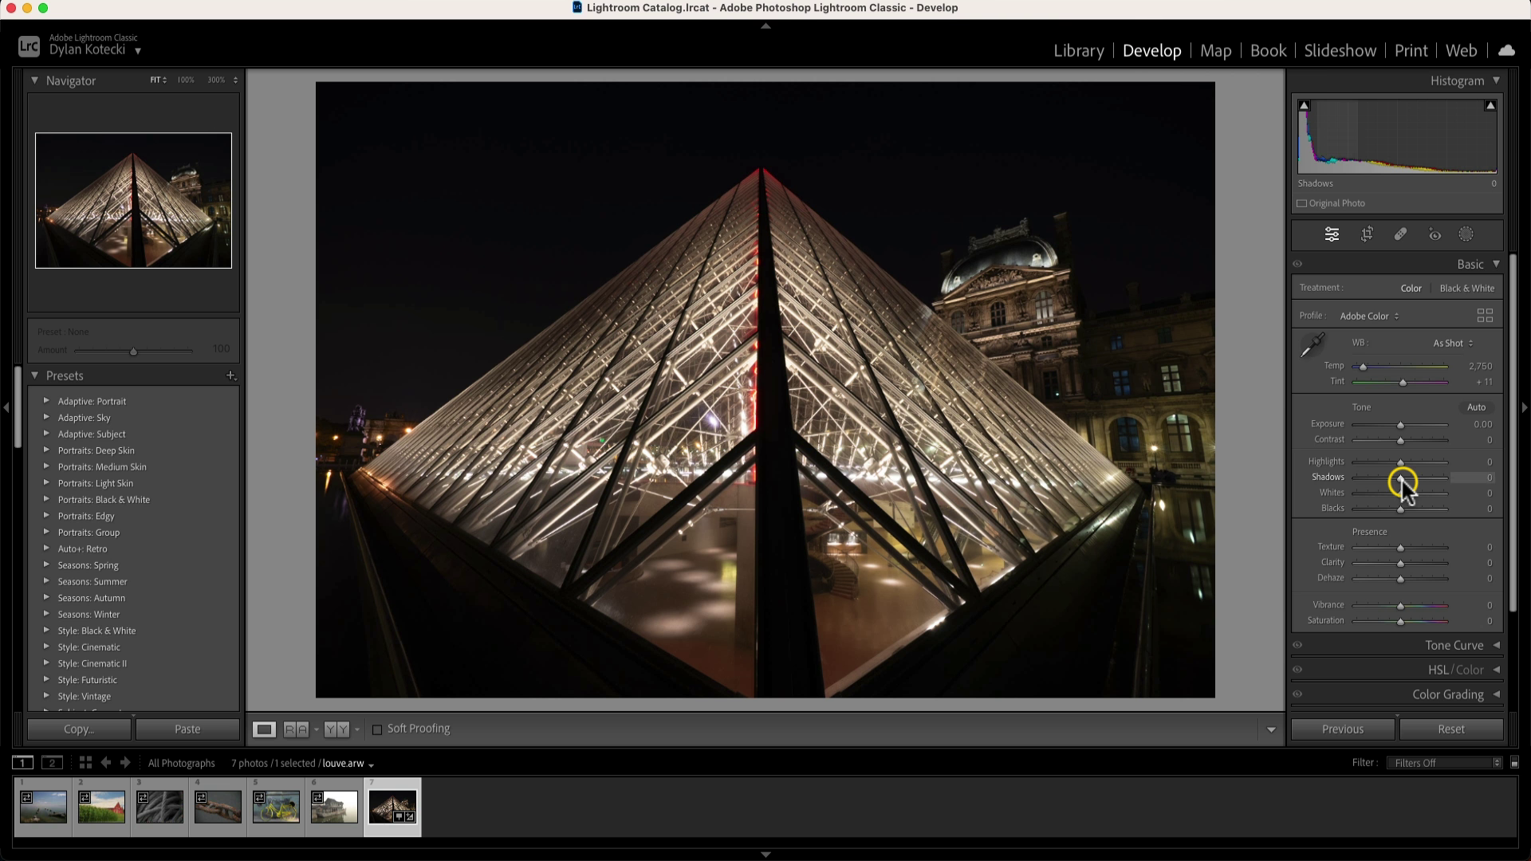
Step: In the Basic panel, set Shadows to +74 and Contrast to −38 on the Louvre photo
left_click_drag(1401, 486, 1383, 445)
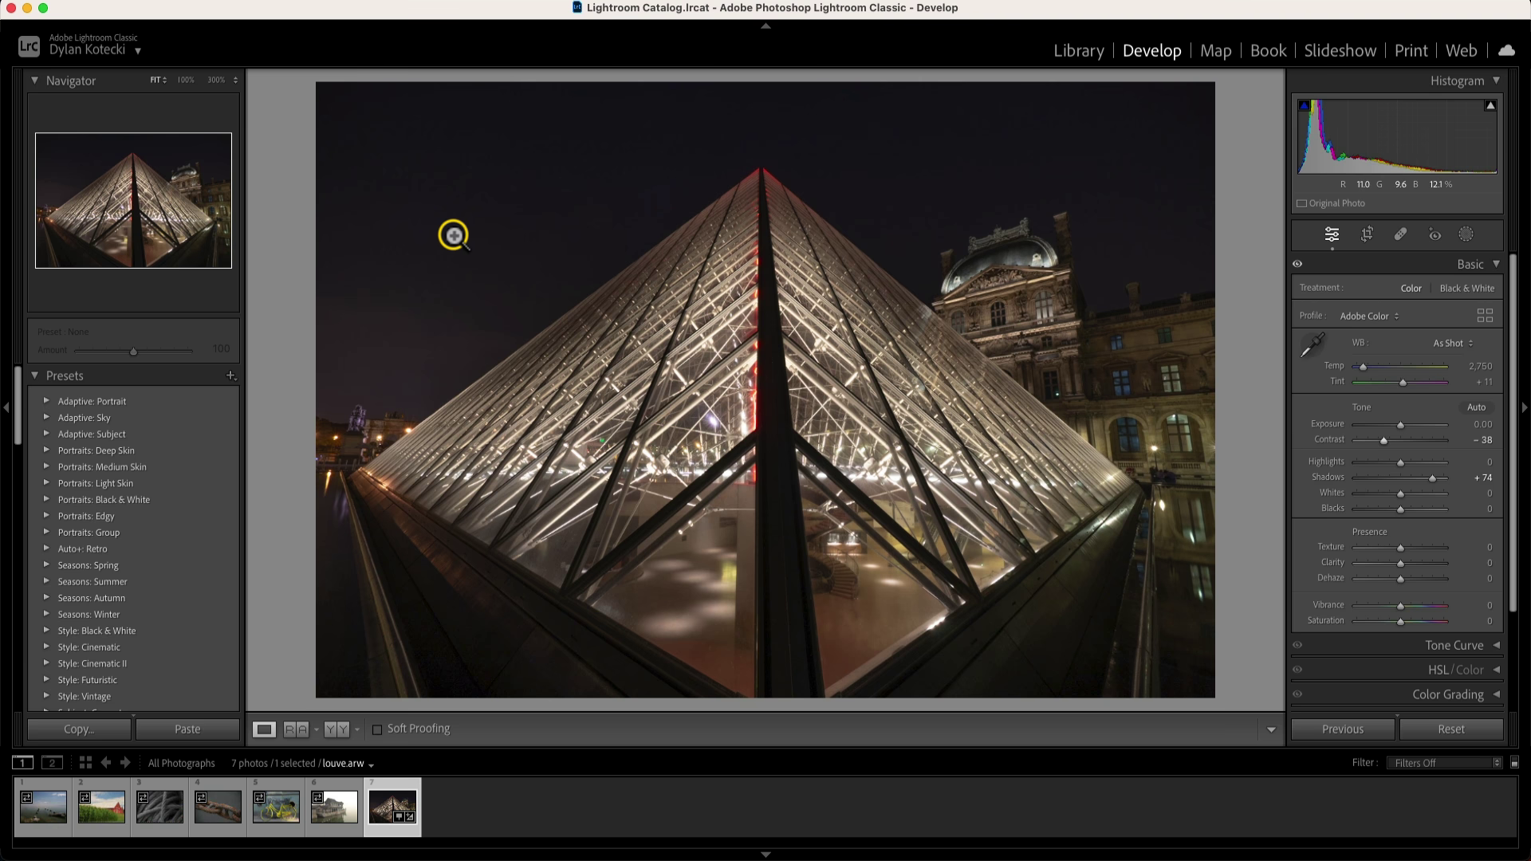
Step: Send the Louvre photo via Plug-in Extras to ON1 Effects 2024 as an edited copy with Lightroom settings
left_click(165, 3)
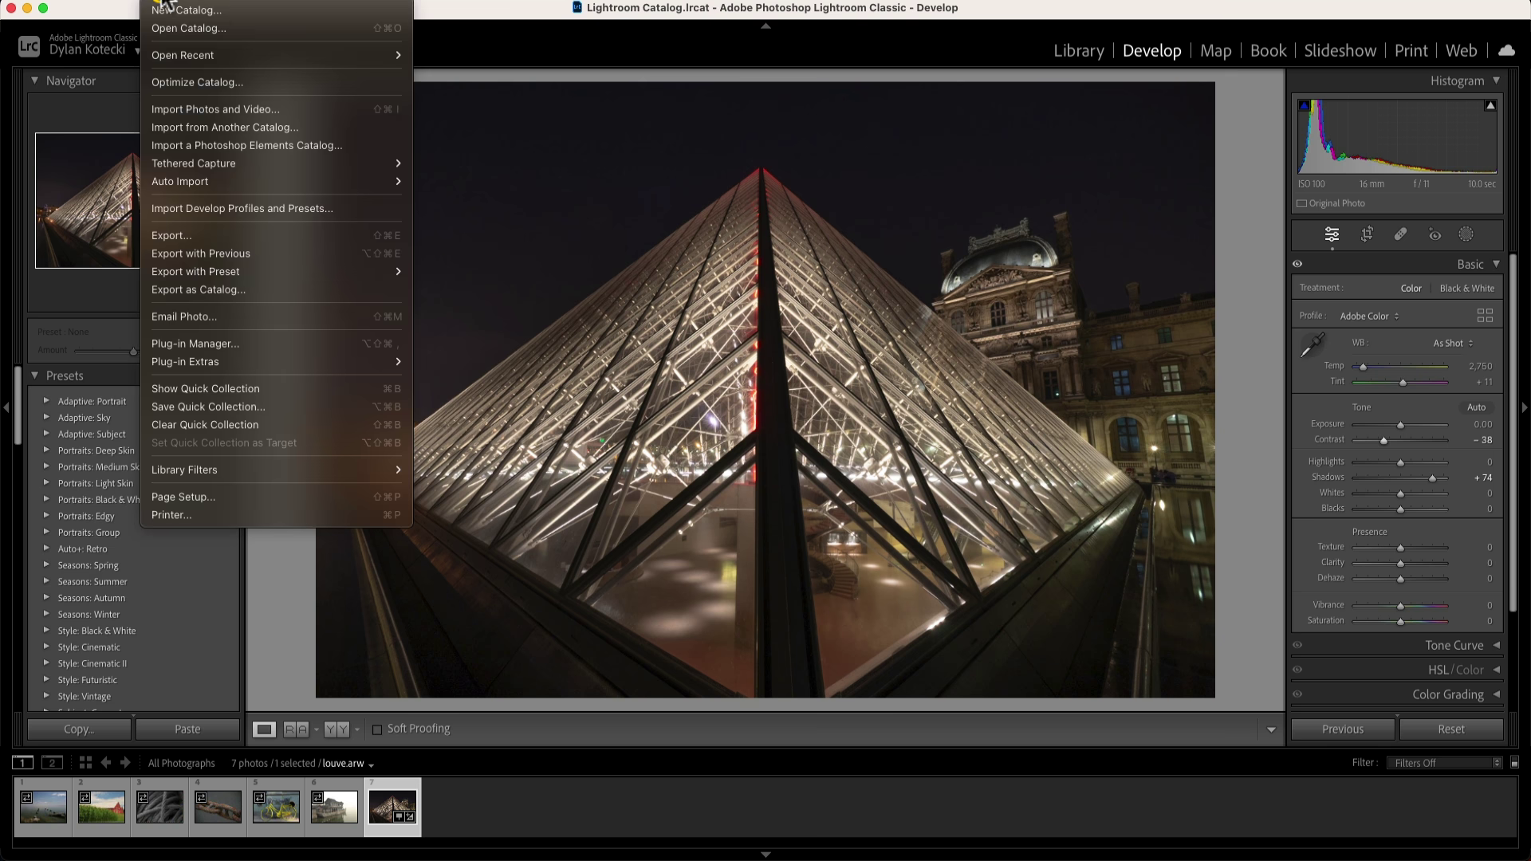
mouse_move(256, 361)
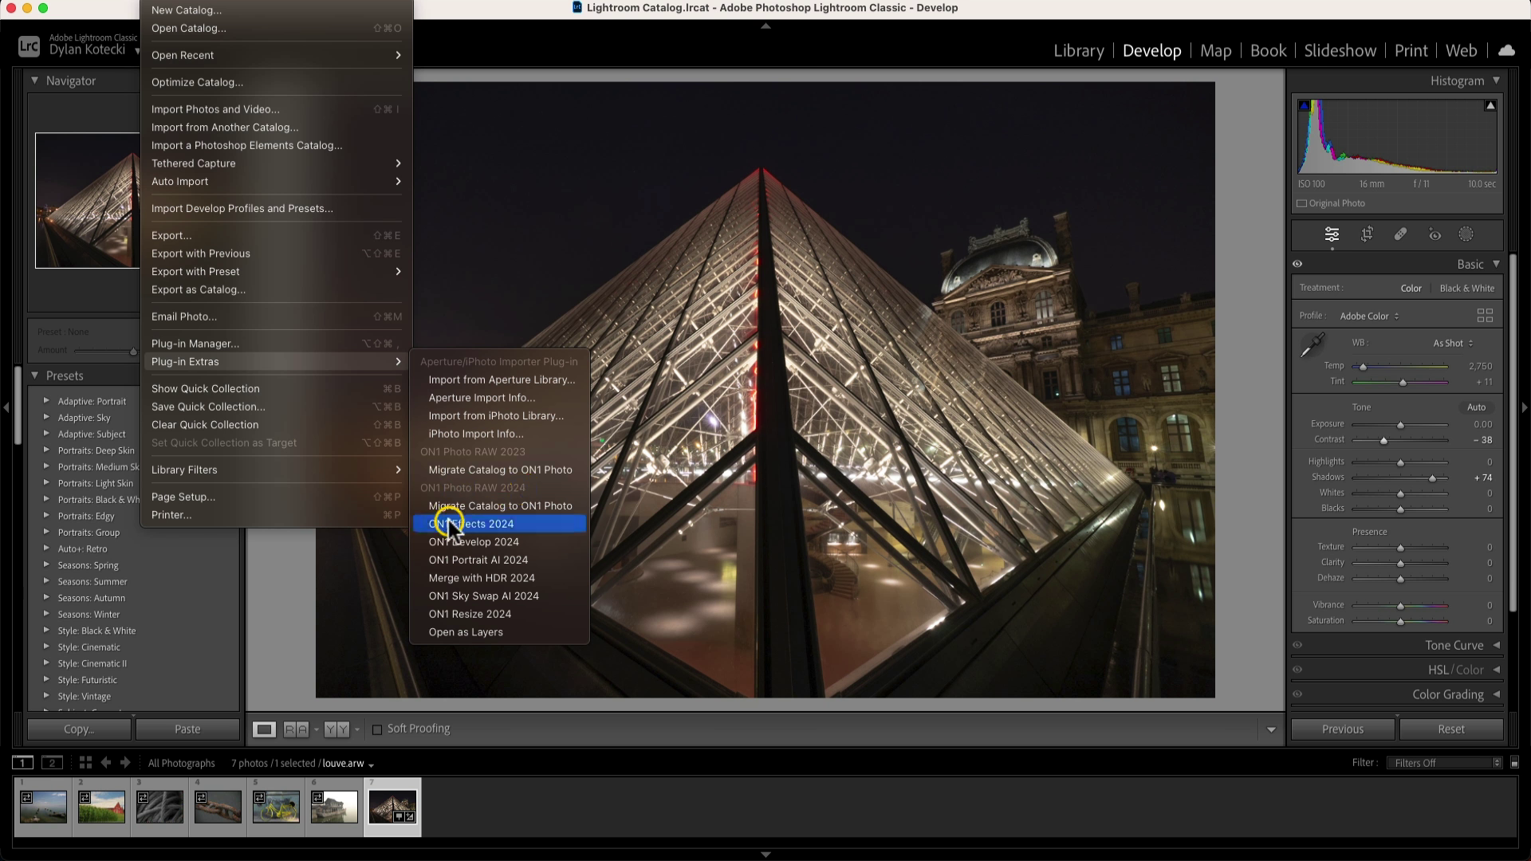
left_click(535, 523)
left_click(652, 434)
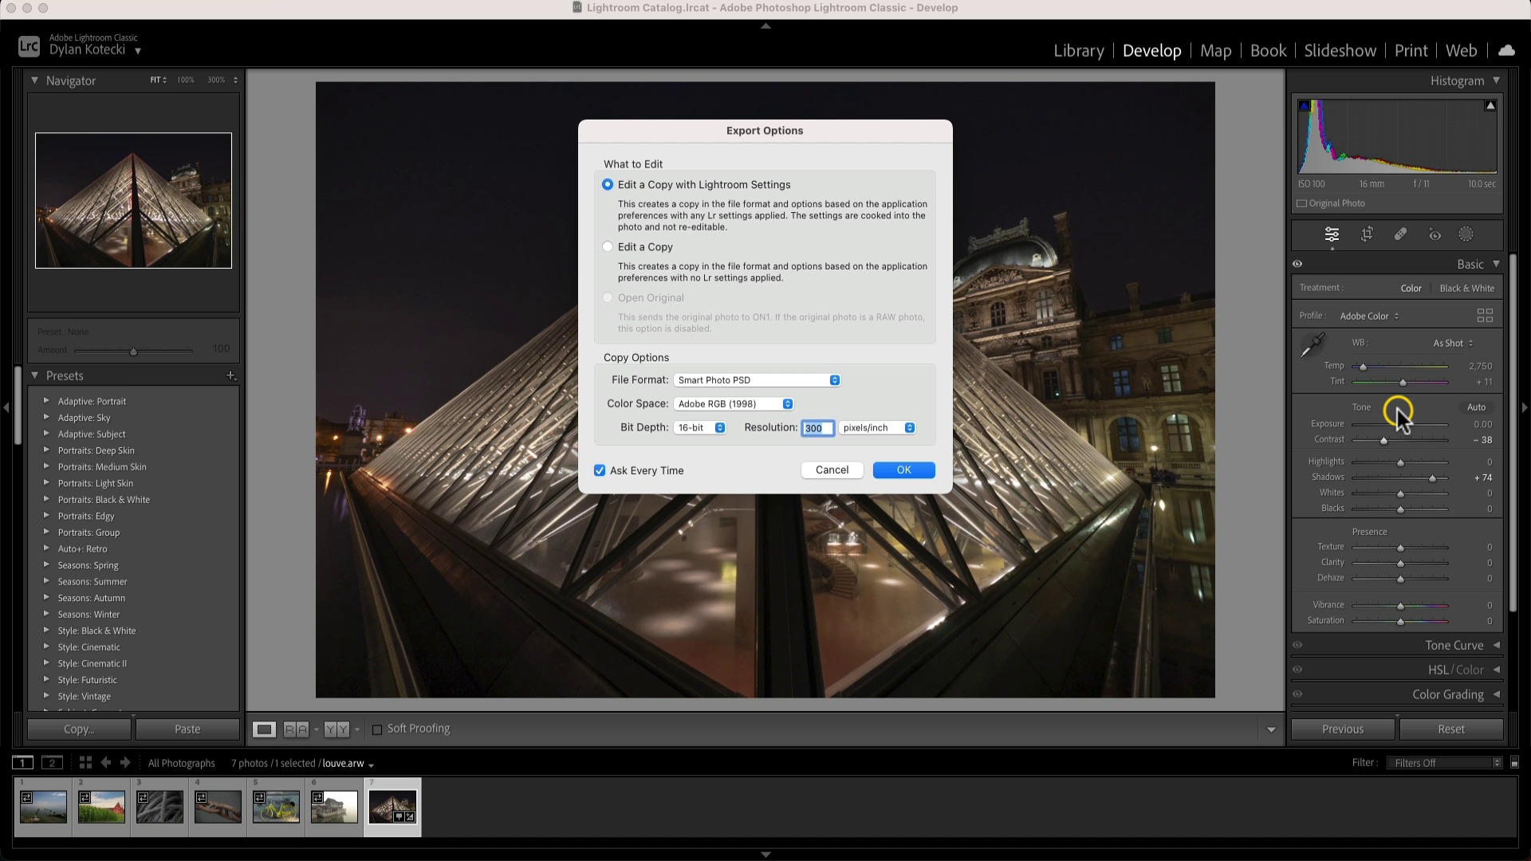
left_click(906, 471)
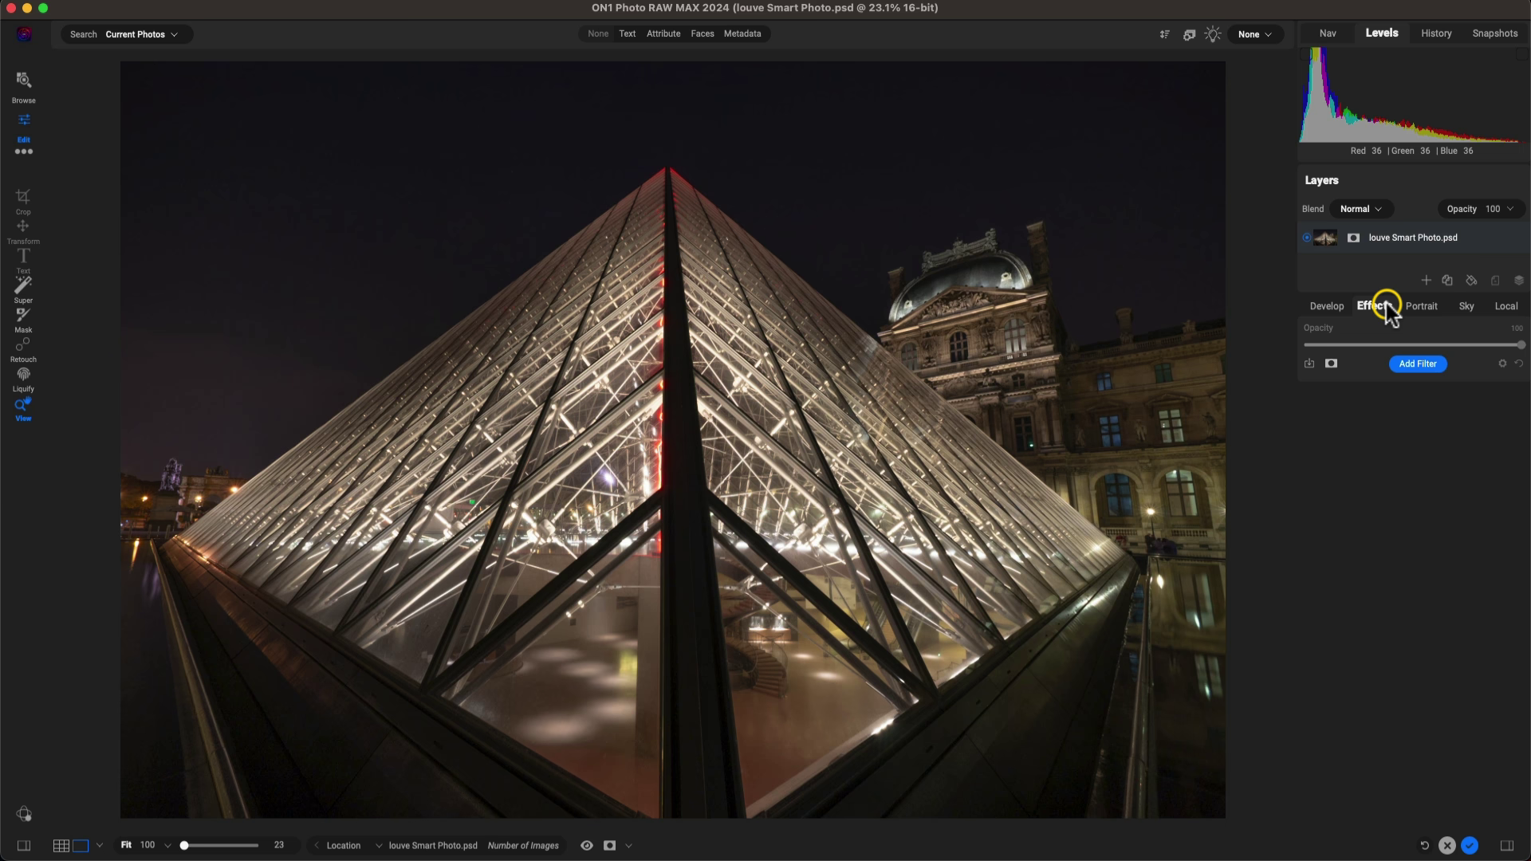
Step: Add a Dynamic Contrast filter and toggle it off and on twice to compare
left_click(1411, 367)
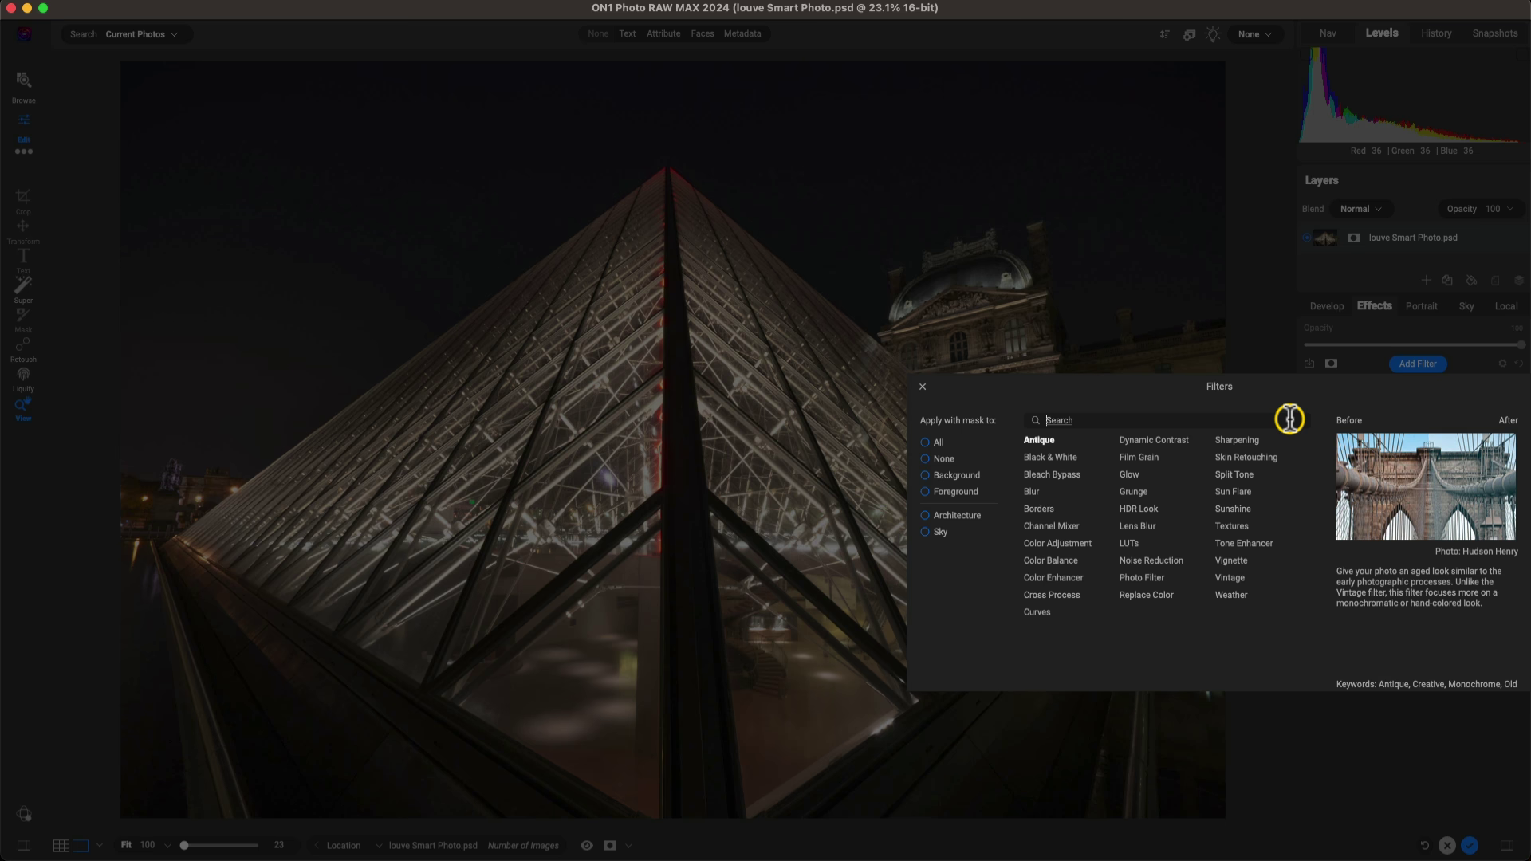
left_click(1177, 444)
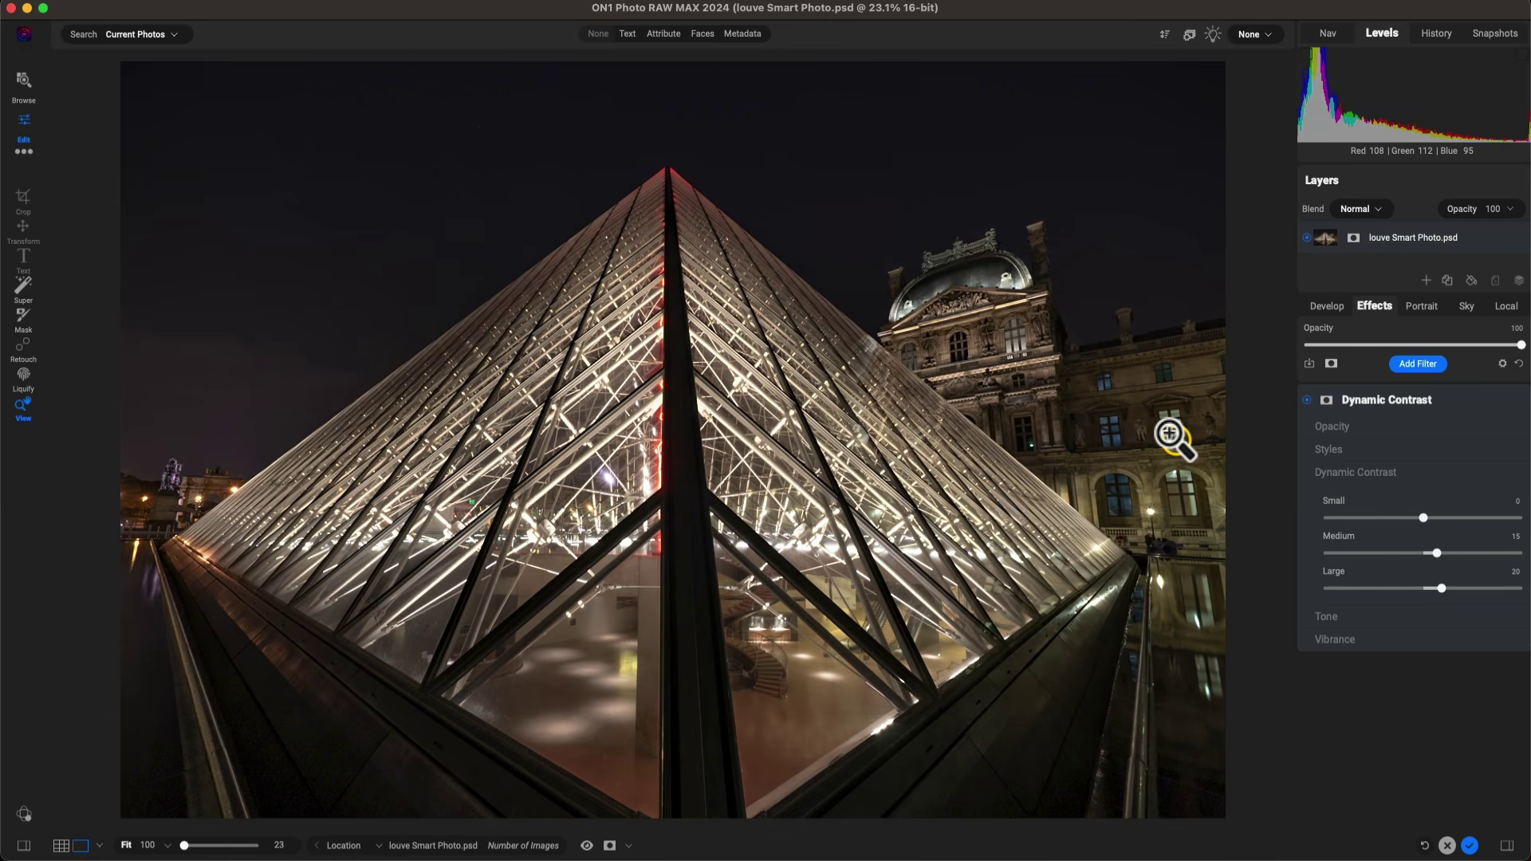
left_click(1305, 400)
left_click(1304, 401)
left_click(1304, 401)
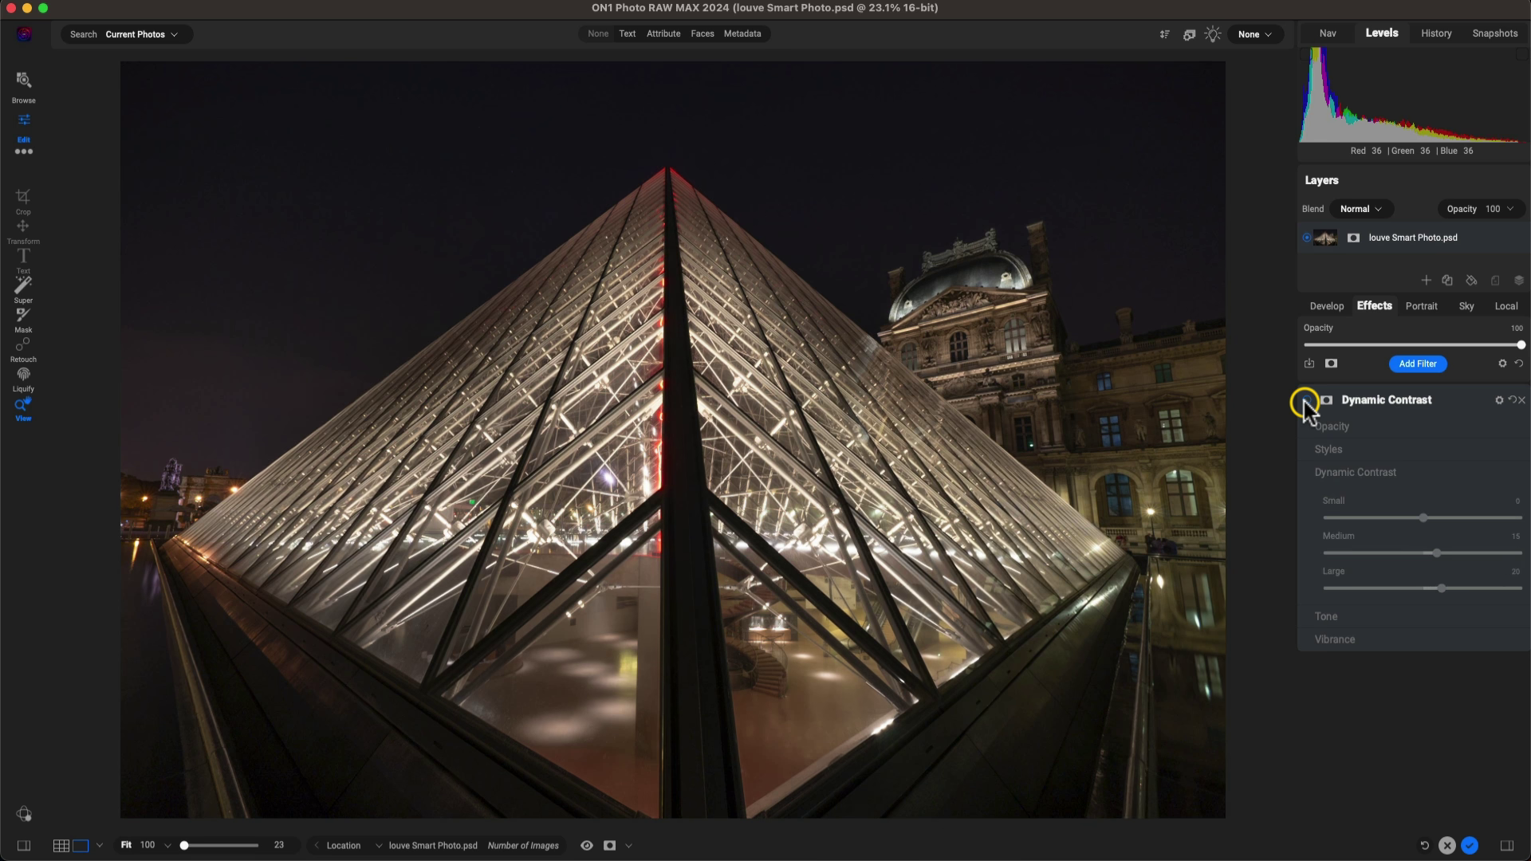
left_click(1304, 401)
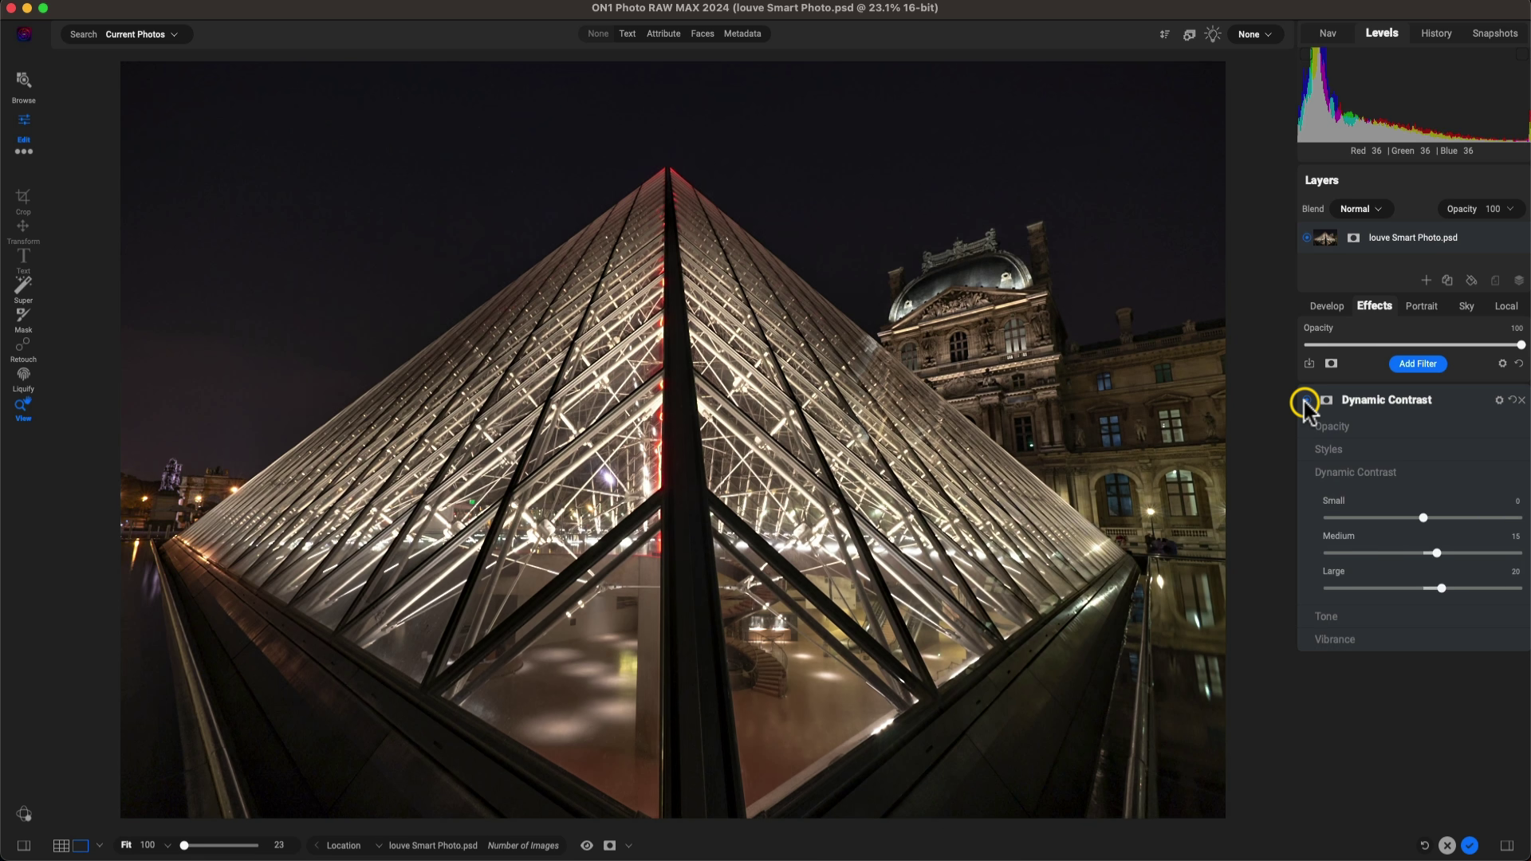
Step: Apply the Natural Dynamic Contrast style and toggle the filter to compare
left_click(1418, 451)
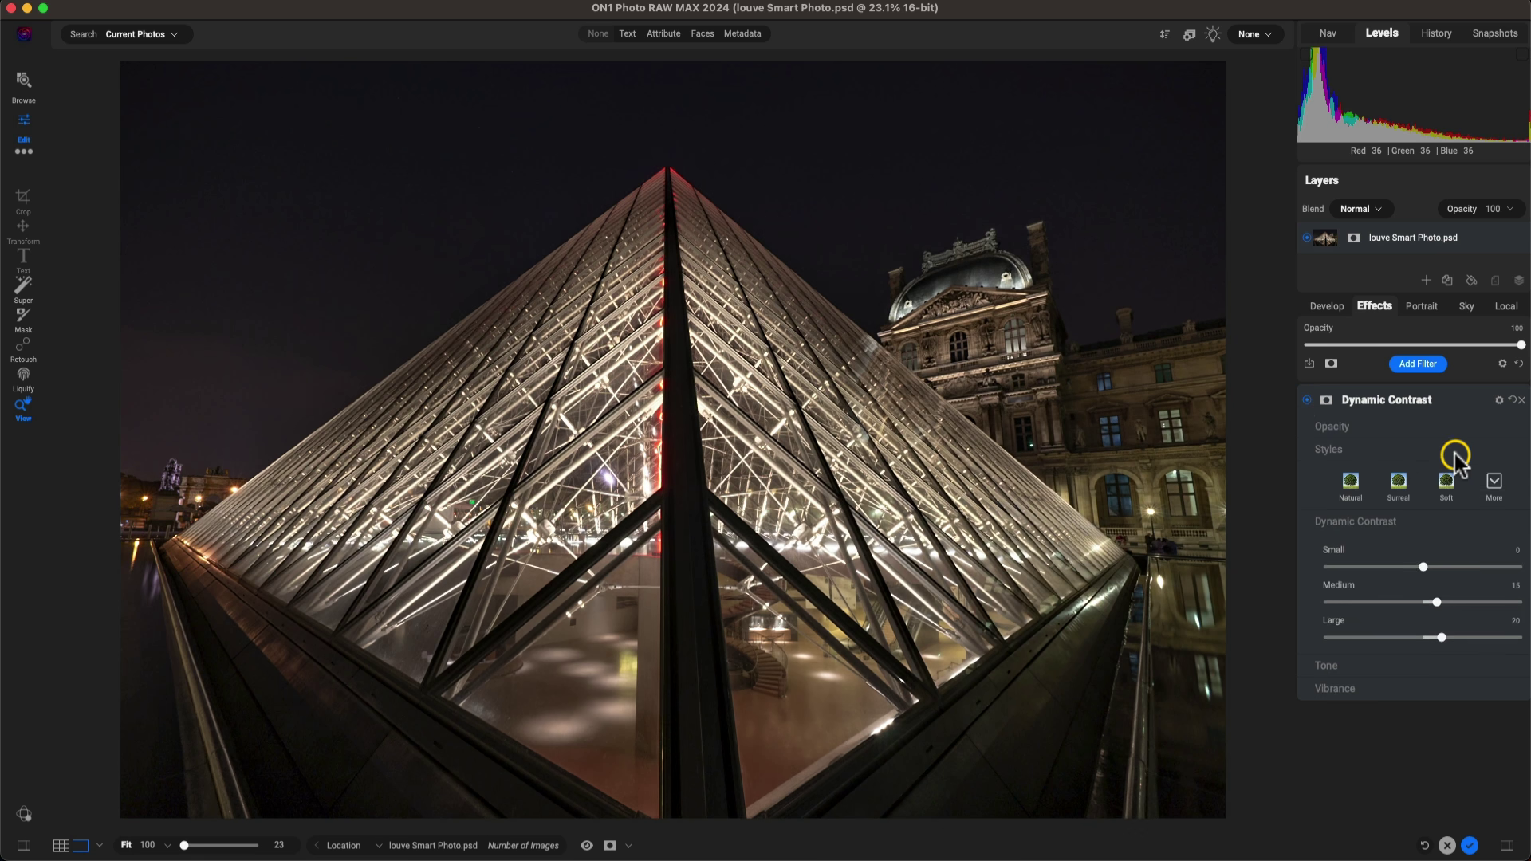
left_click(1488, 483)
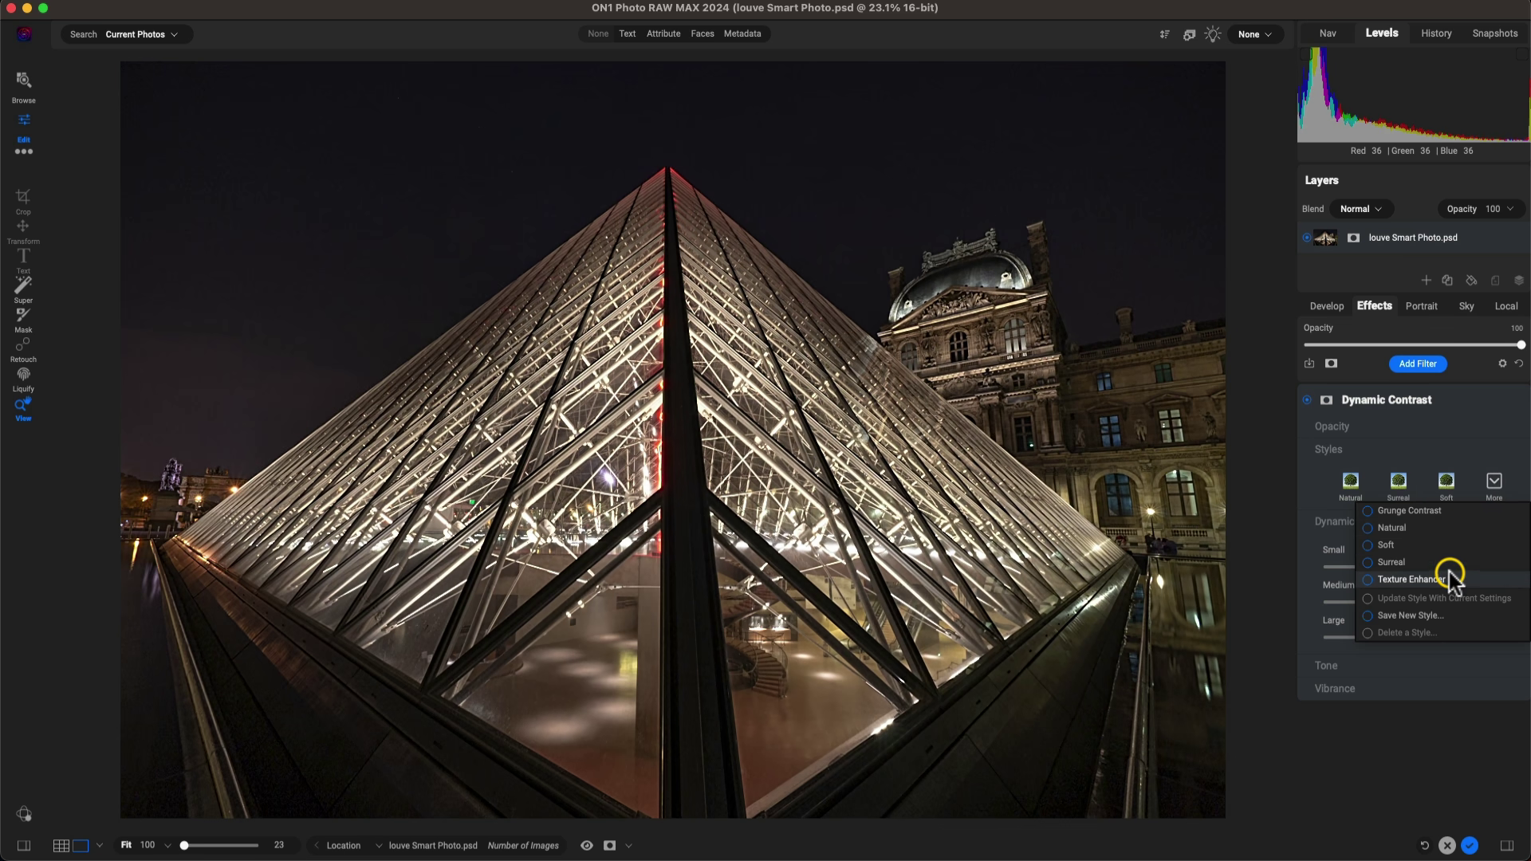
left_click(1442, 528)
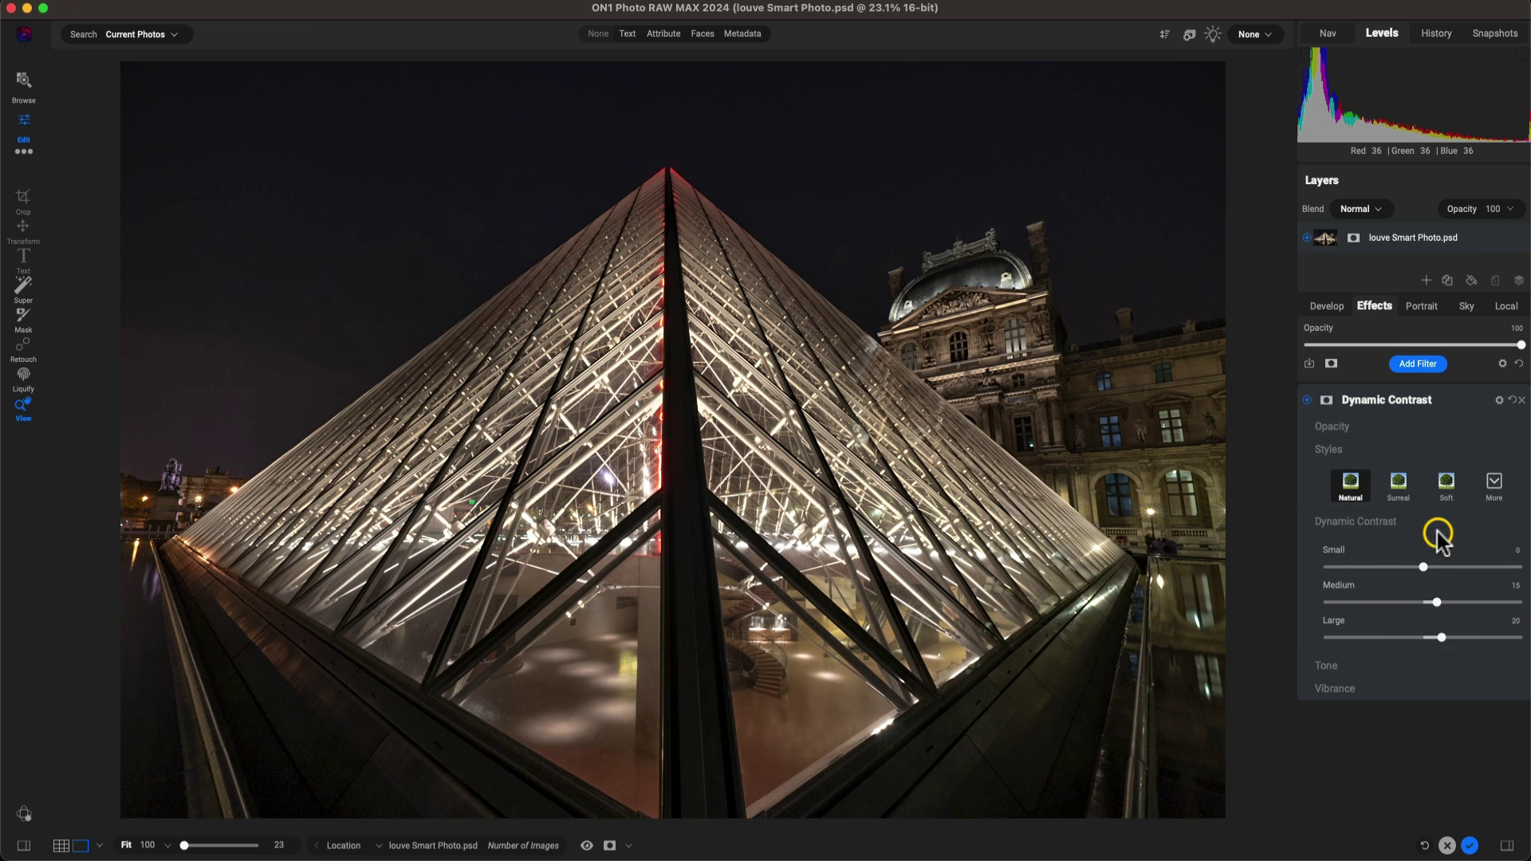
left_click(1304, 401)
left_click(1304, 400)
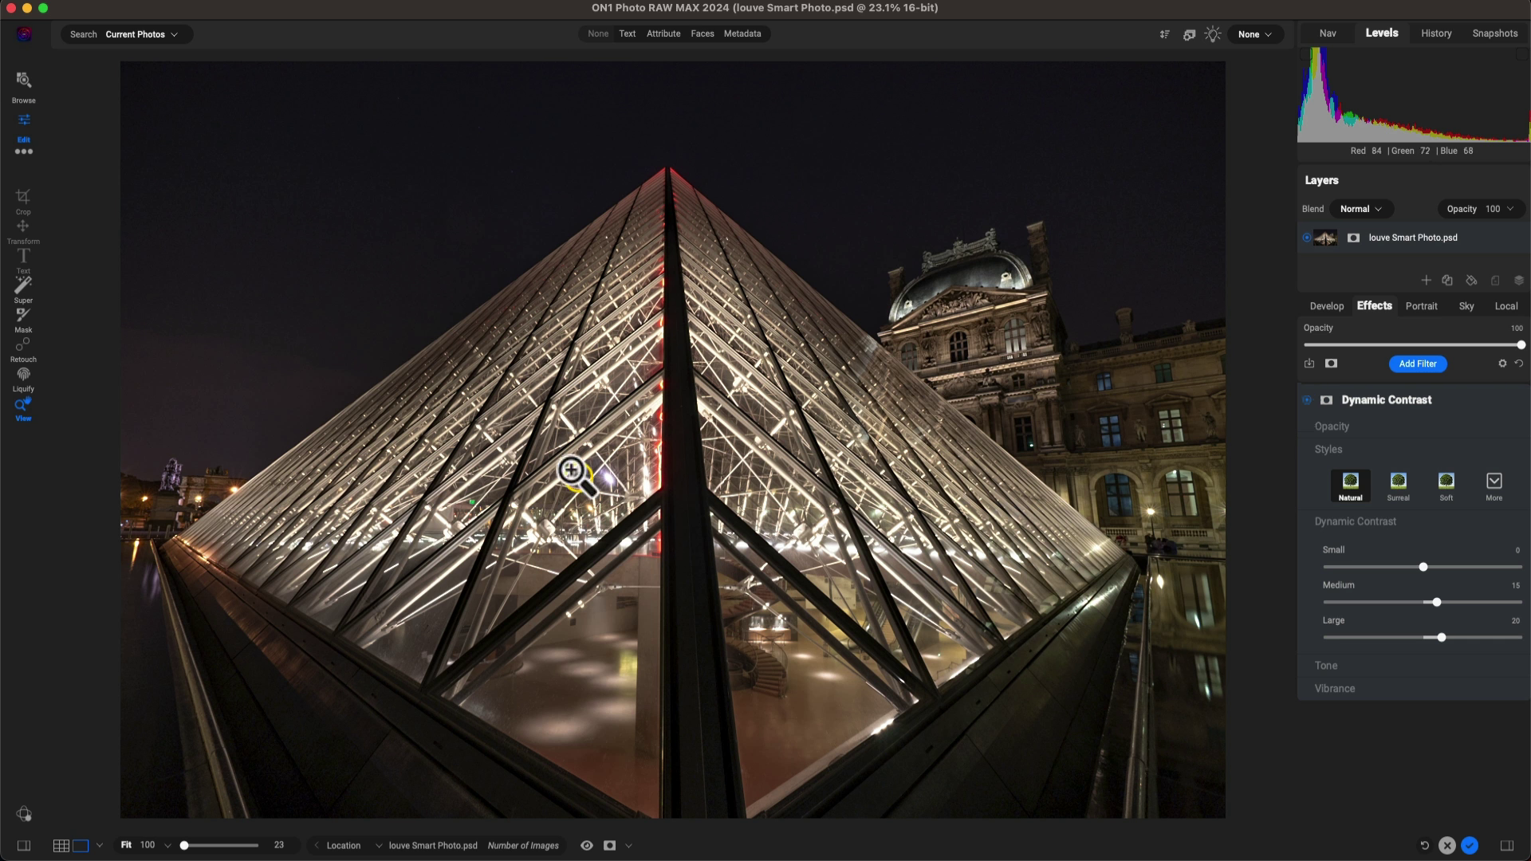
Step: Add a Glow filter with the Darker style (Amount 50, Overlay Strong) and compare without it
left_click(1425, 365)
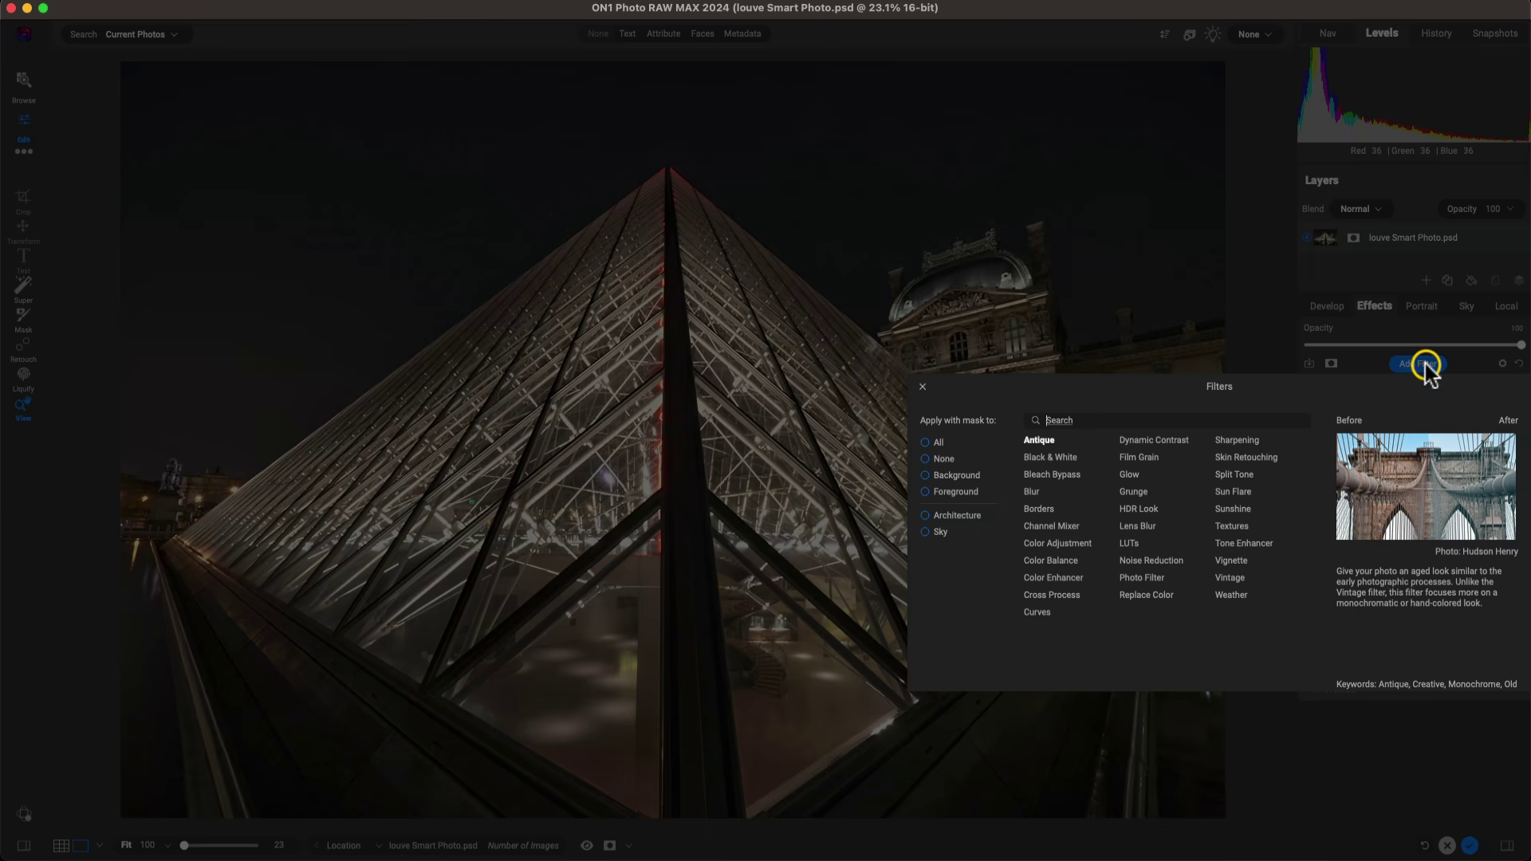
left_click(1133, 475)
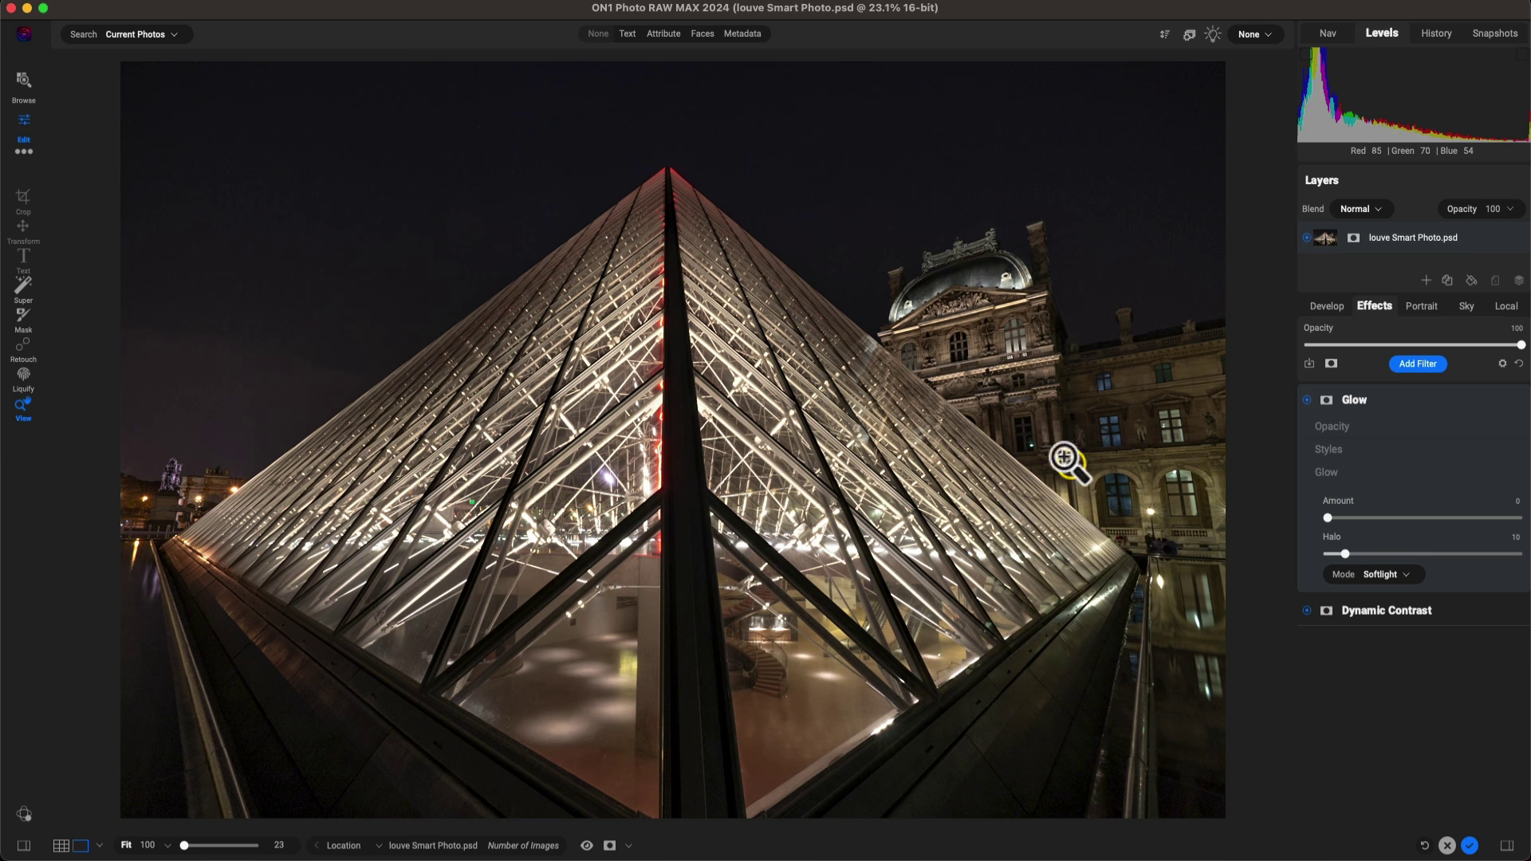
left_click(1407, 449)
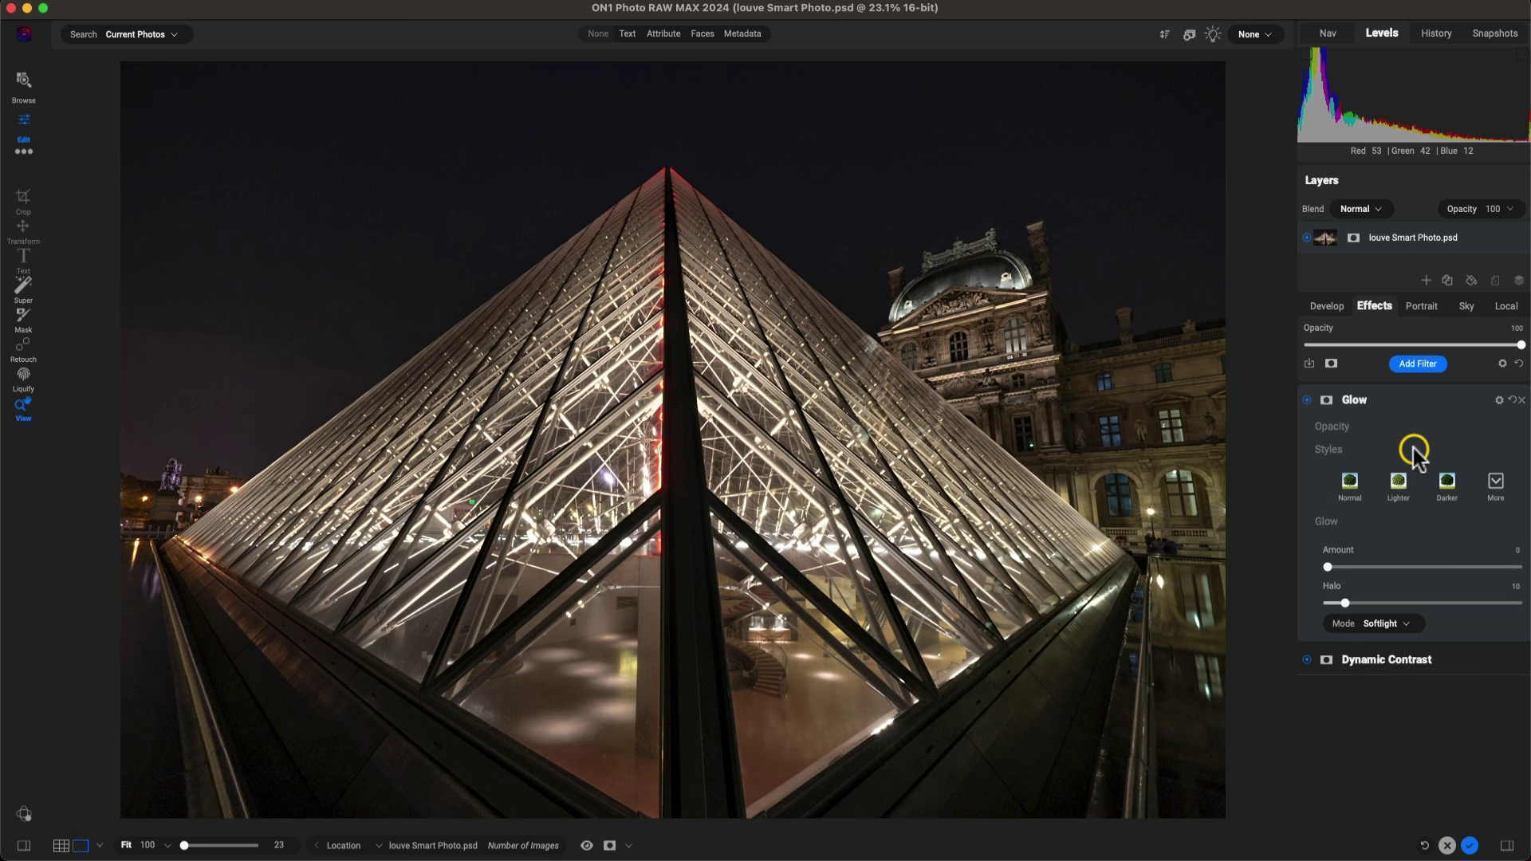
left_click(1448, 482)
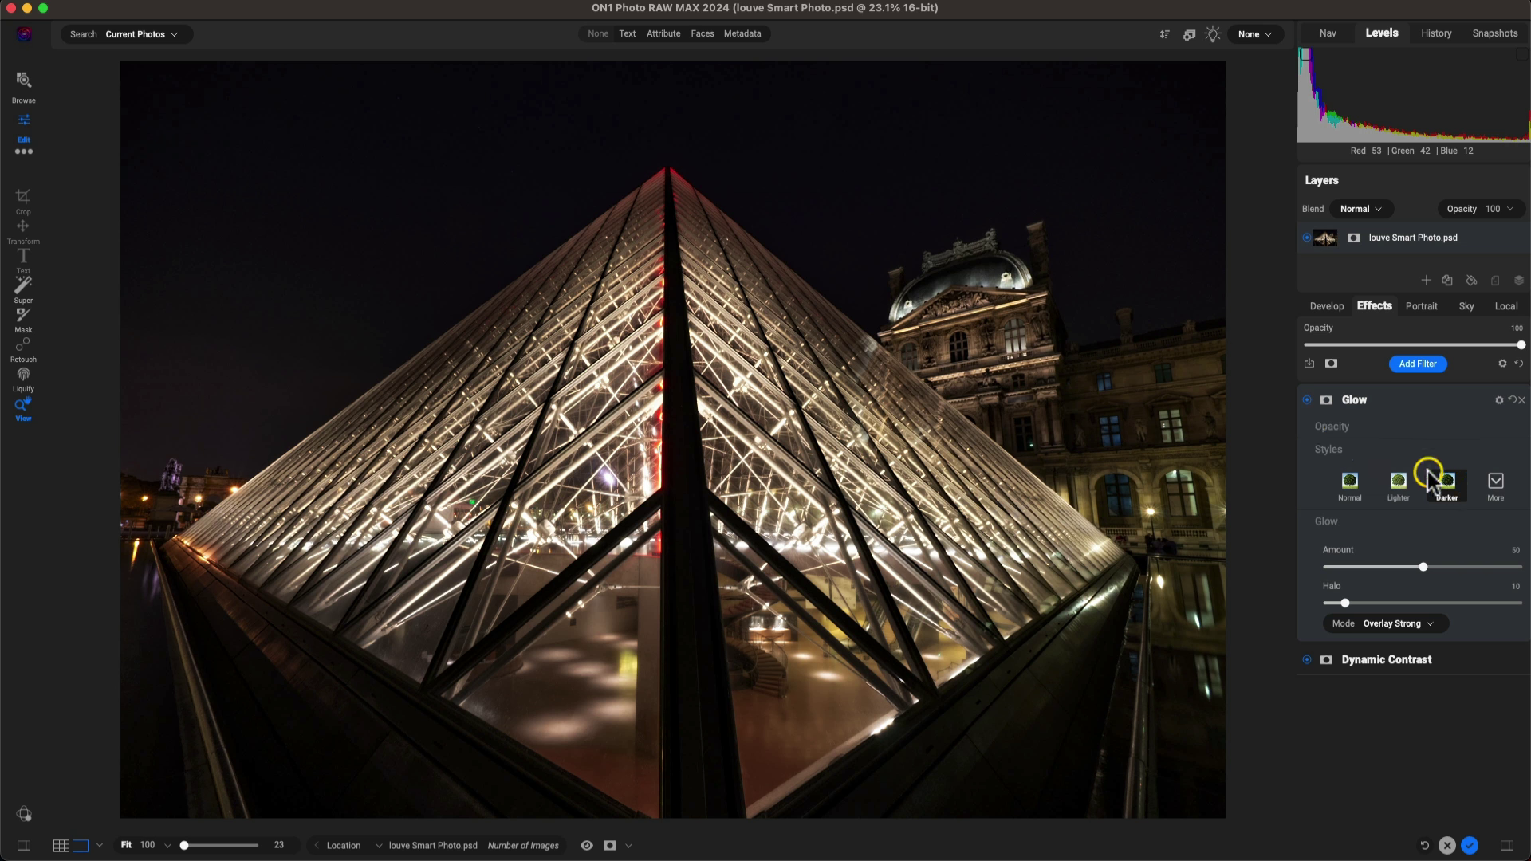
left_click(1305, 399)
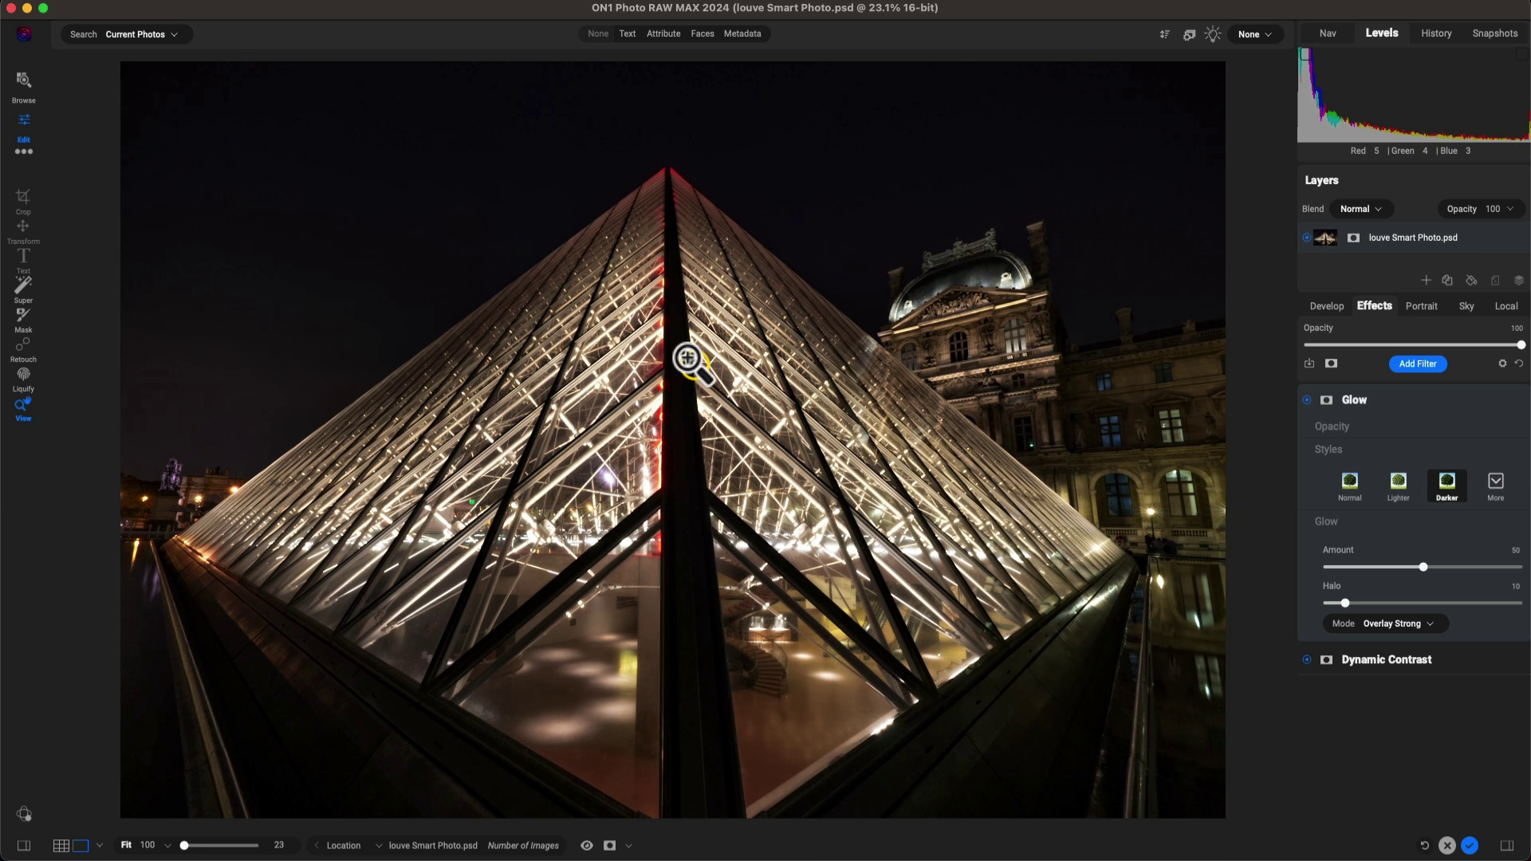
Step: Lower the Glow filter's opacity and apply the Charge More - Normal glow style
left_click(1445, 435)
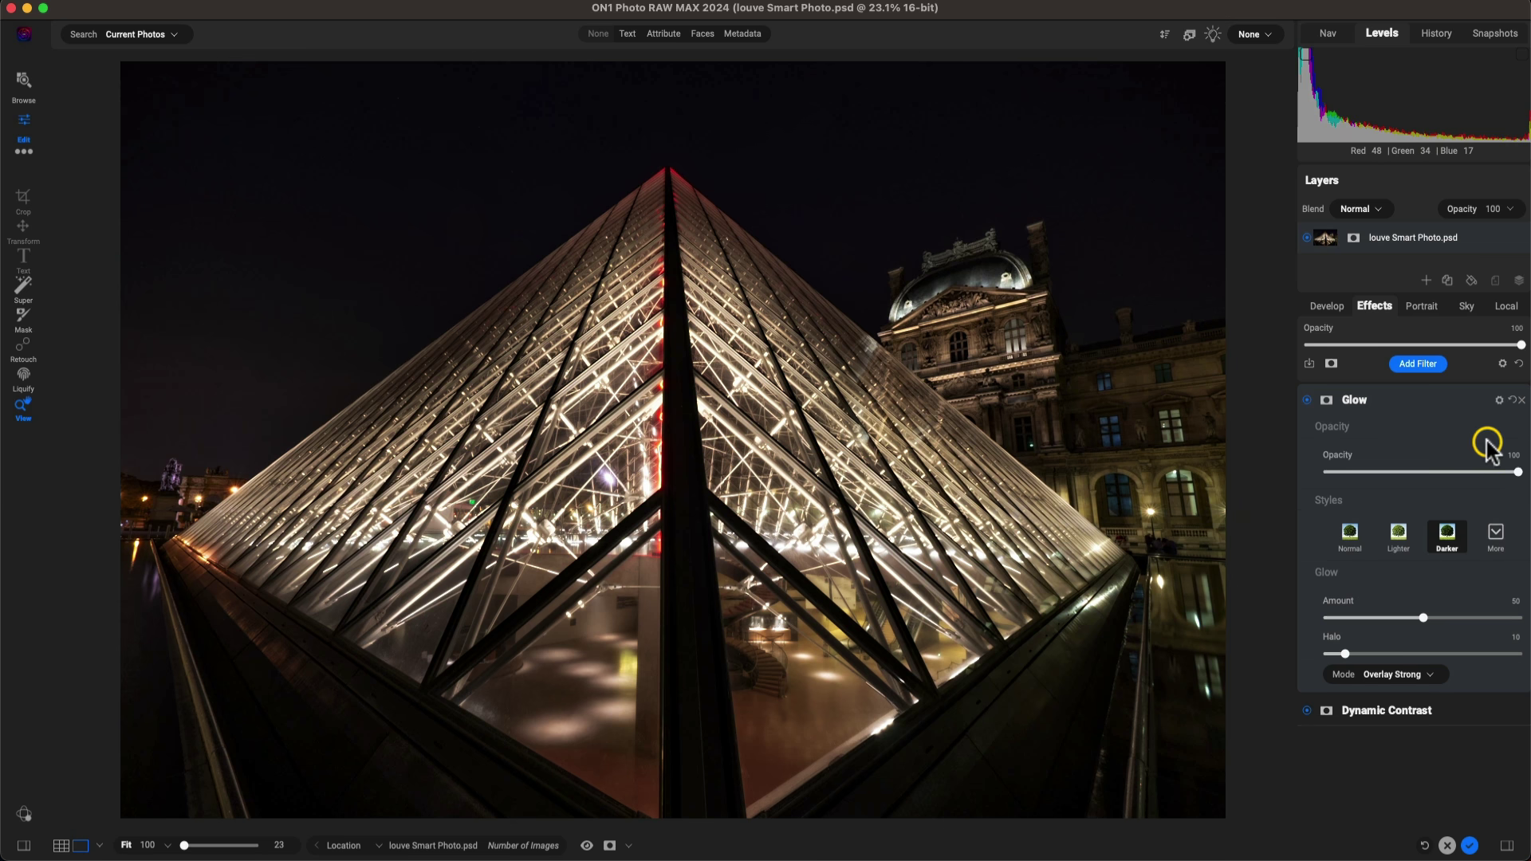
mouse_move(1513, 471)
left_mouse_down()
mouse_move(1327, 474)
mouse_move(1507, 488)
left_mouse_up()
left_click(1496, 533)
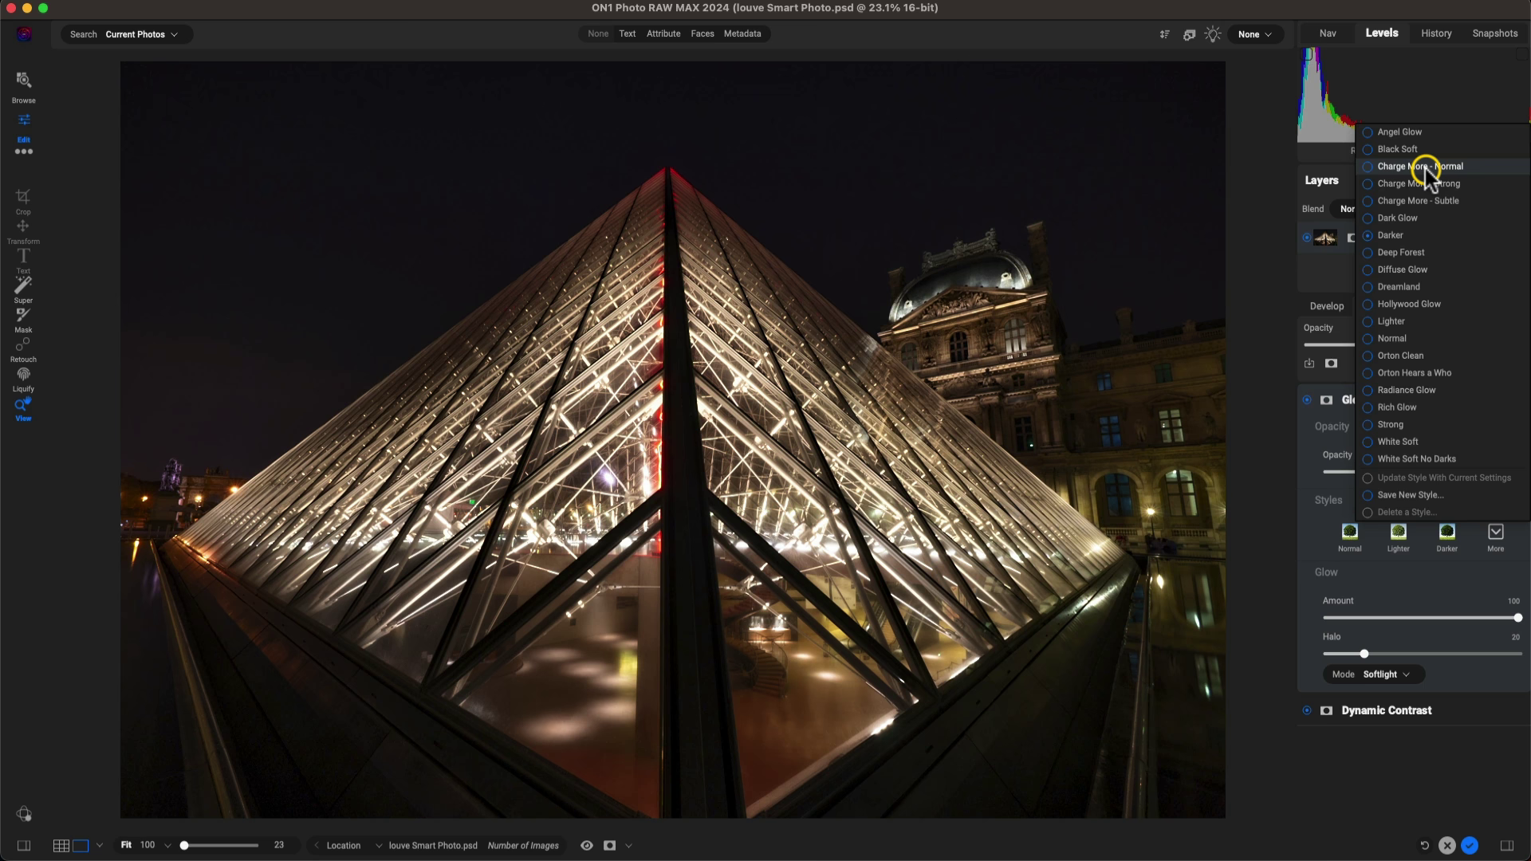
left_click(1413, 169)
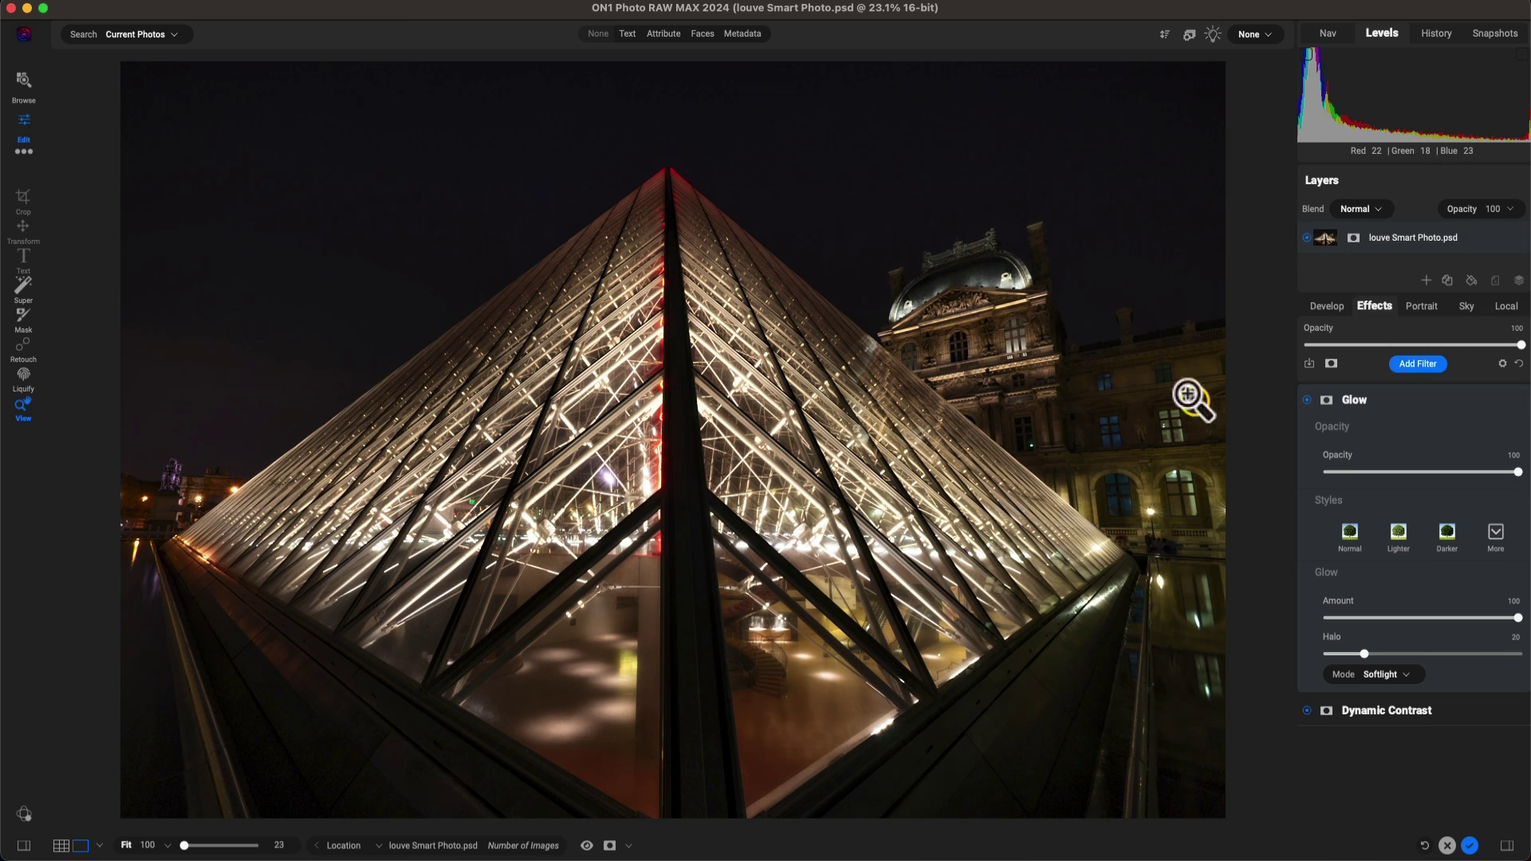
Step: Toggle the Softlight glow (Amount 100, Halo 20) off and on twice to compare
left_click(1307, 400)
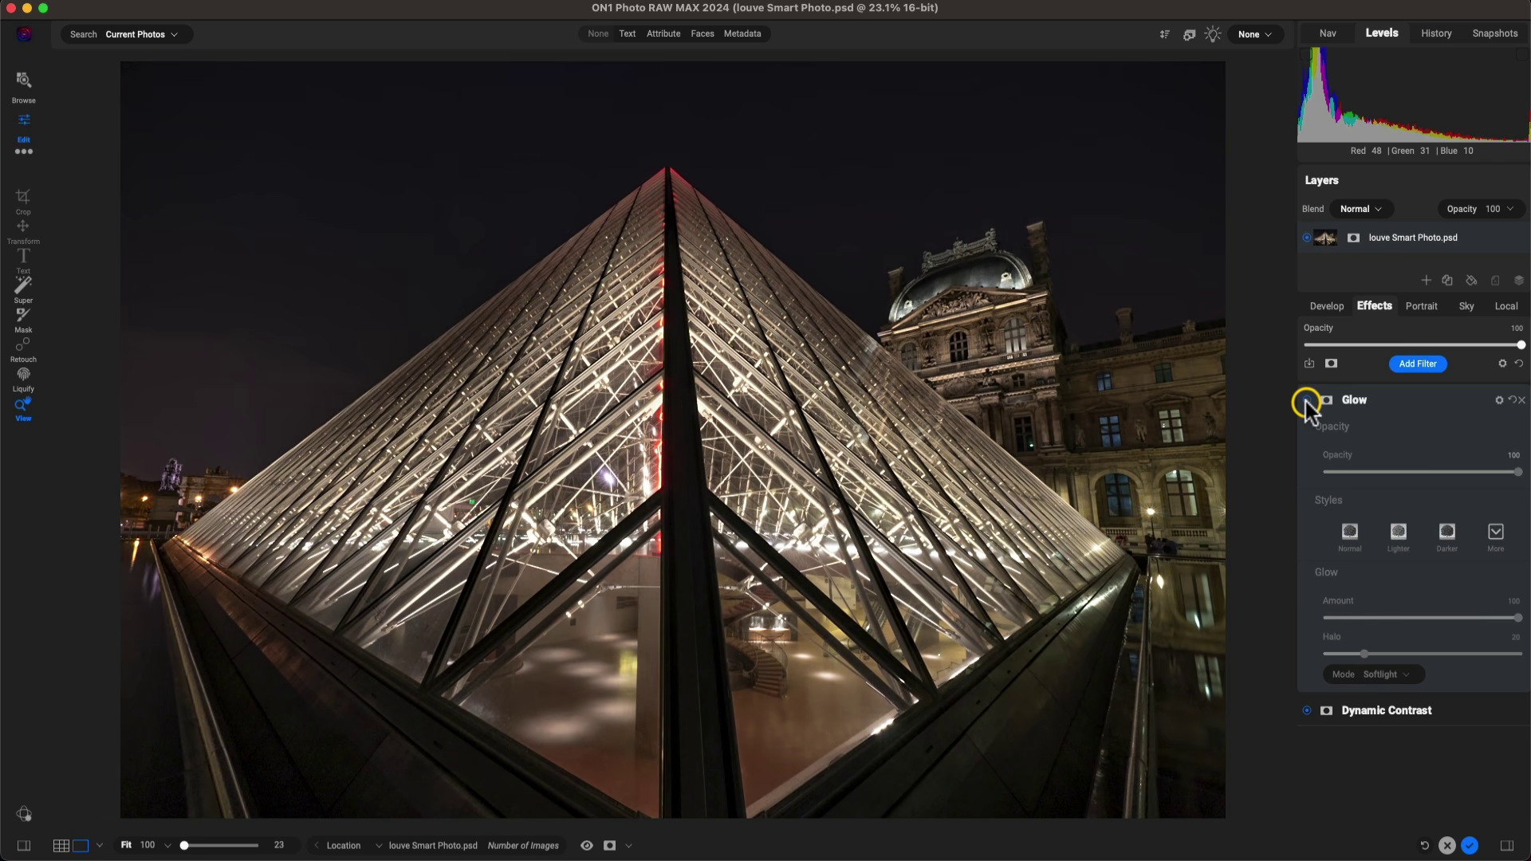
left_click(1307, 399)
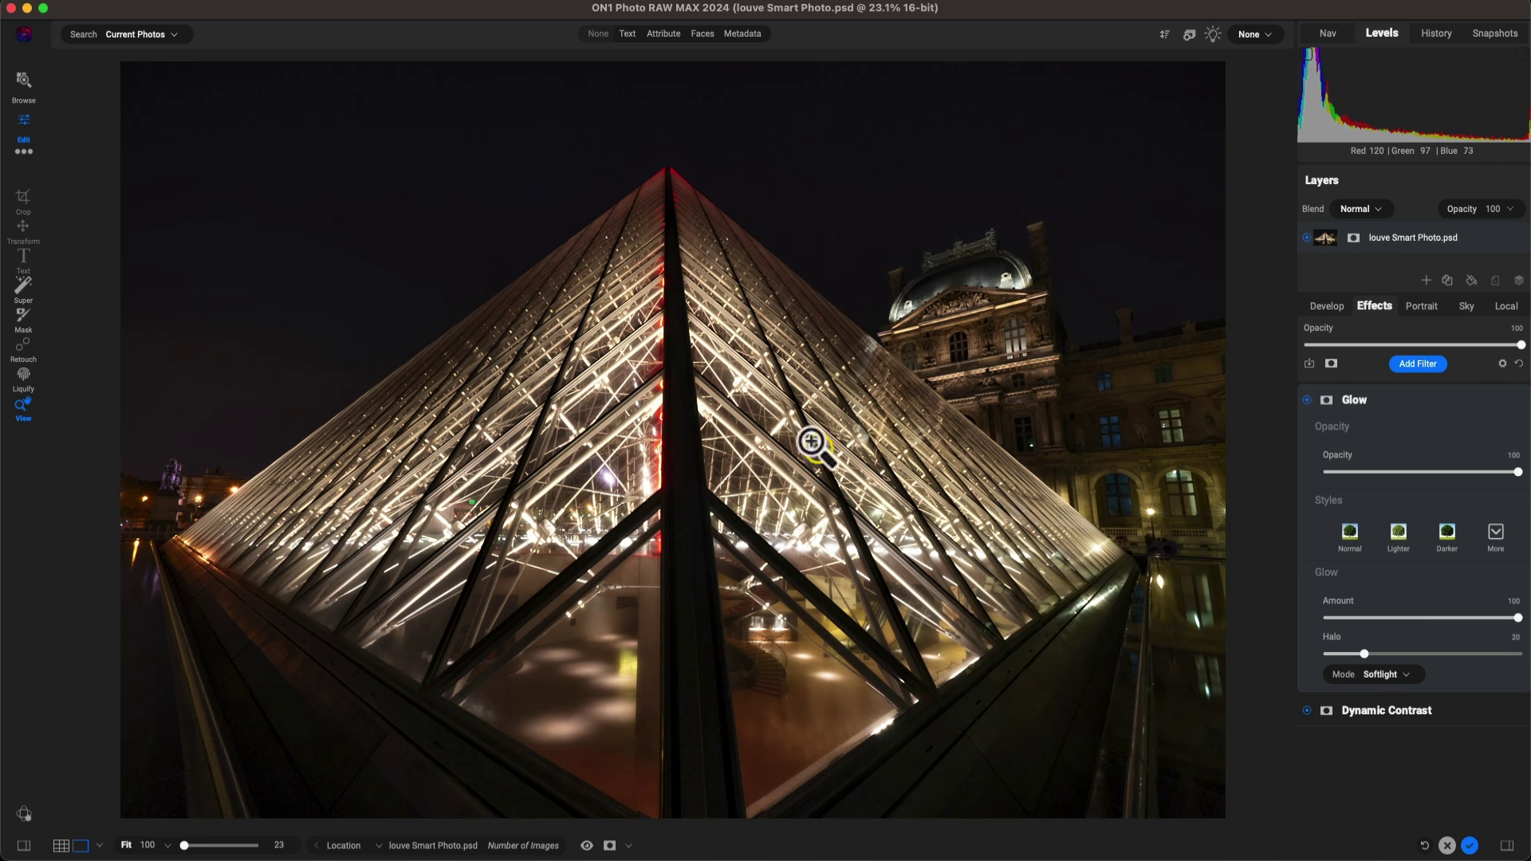
left_click(1306, 399)
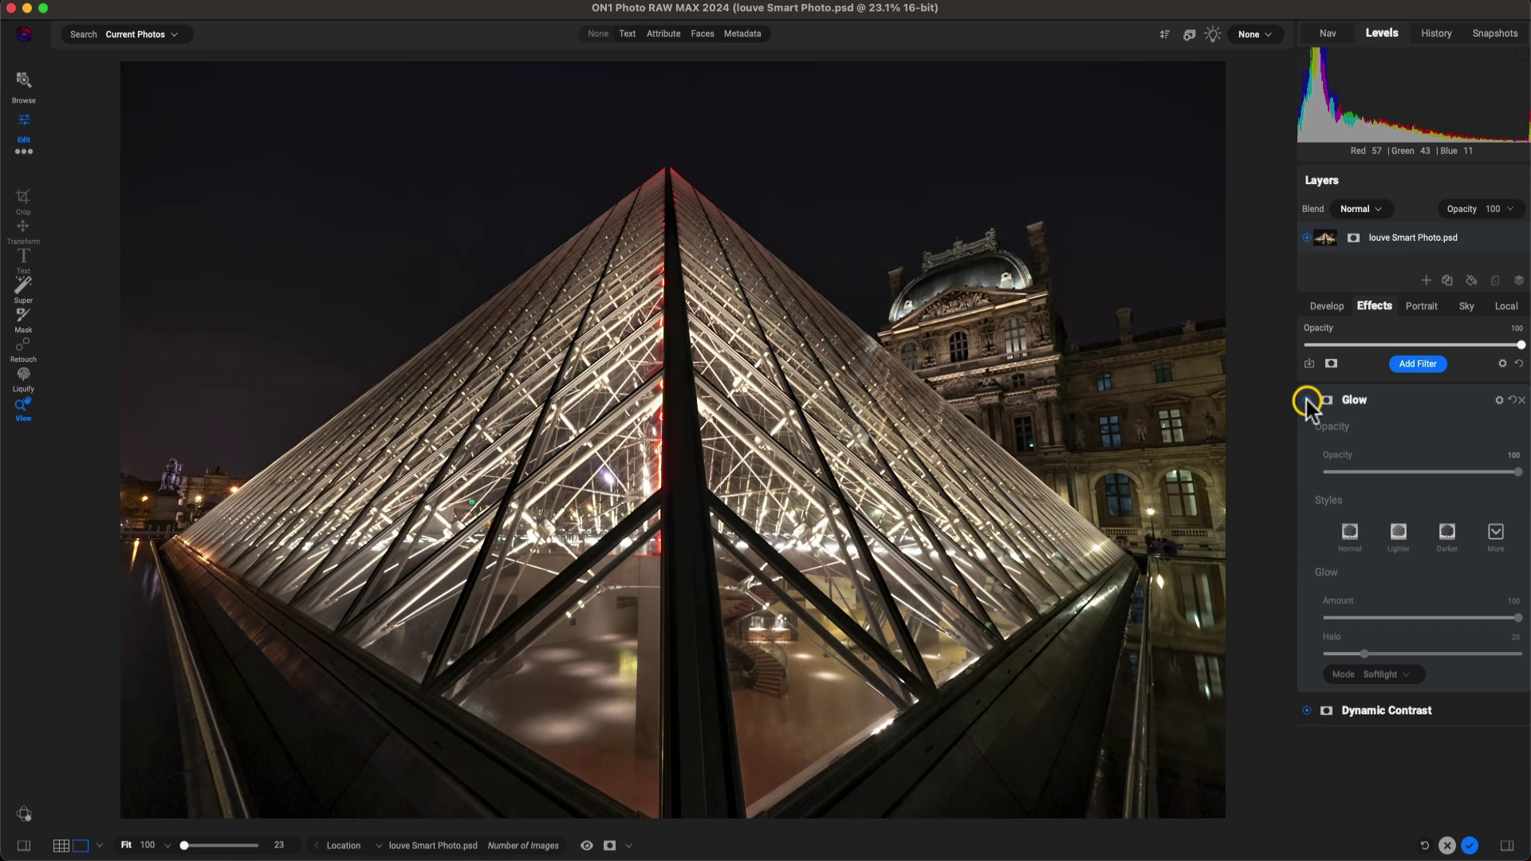
left_click(1306, 400)
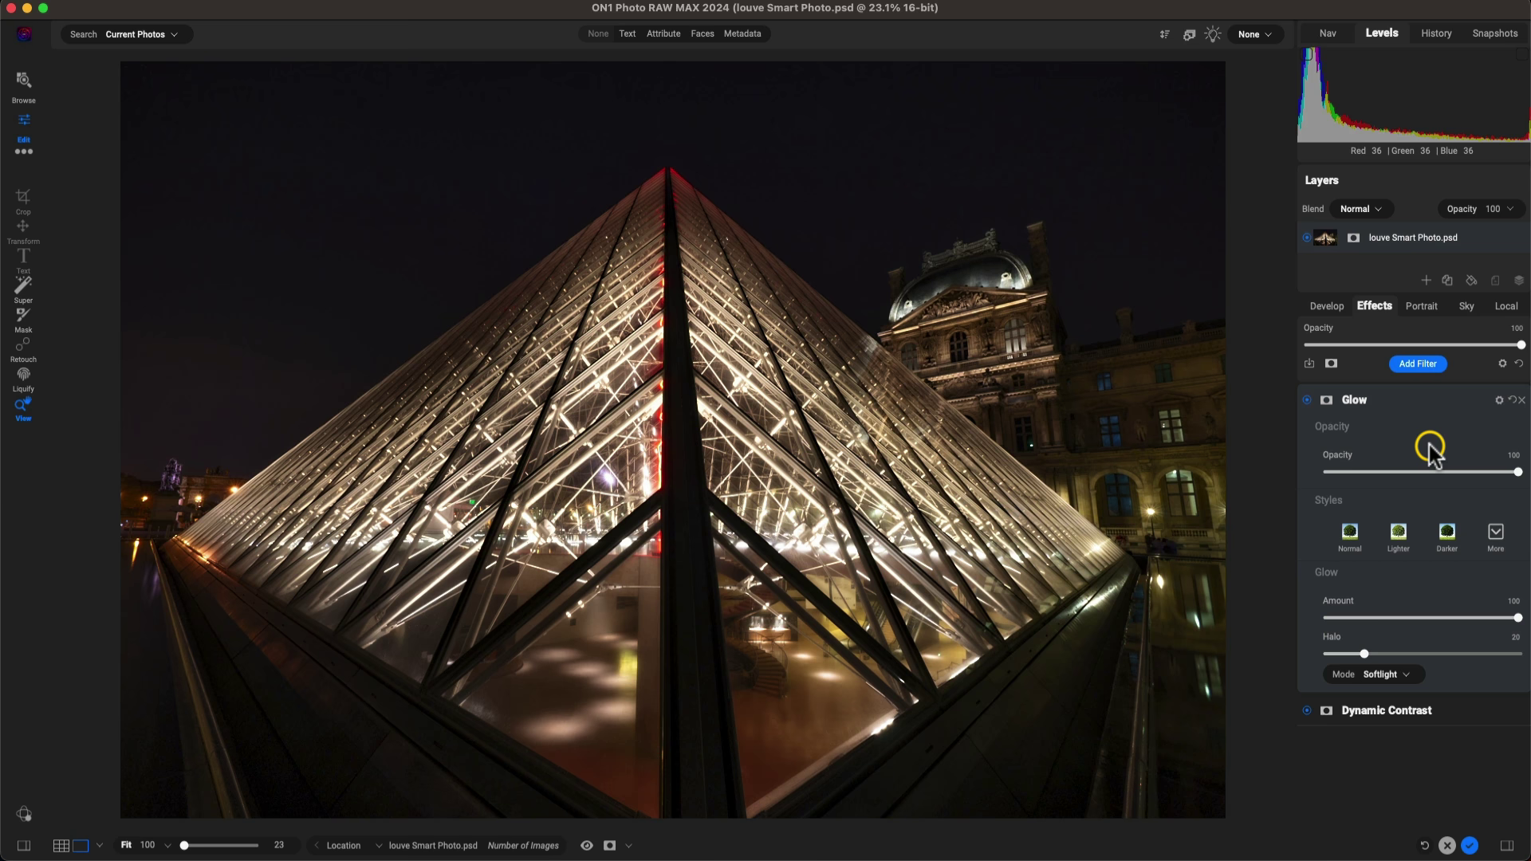
Step: Show clipping with J and zoom in on the pyramid glass to inspect it
key("j")
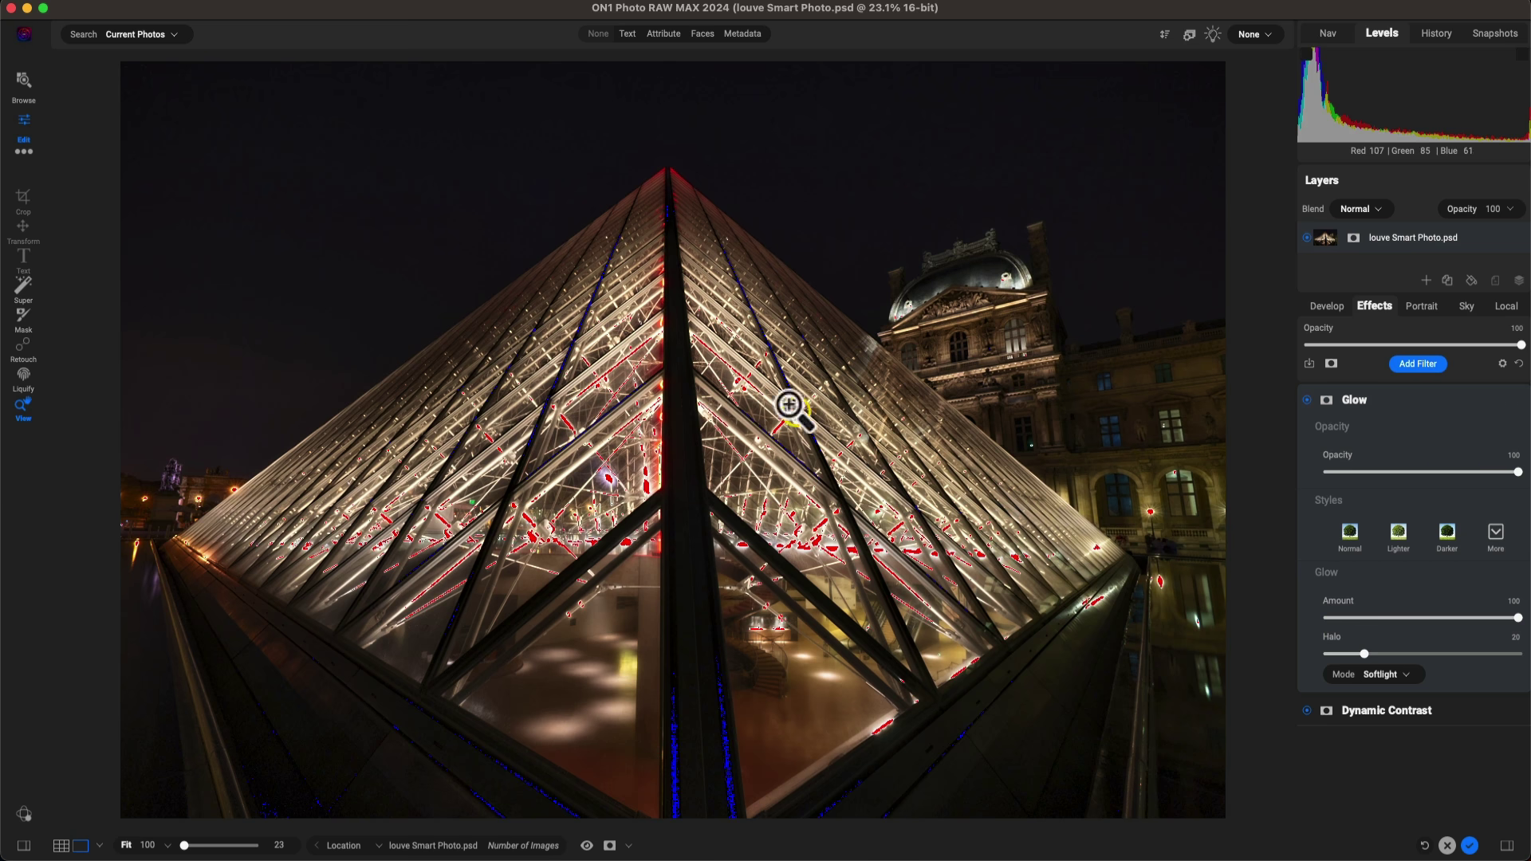
left_click(794, 499)
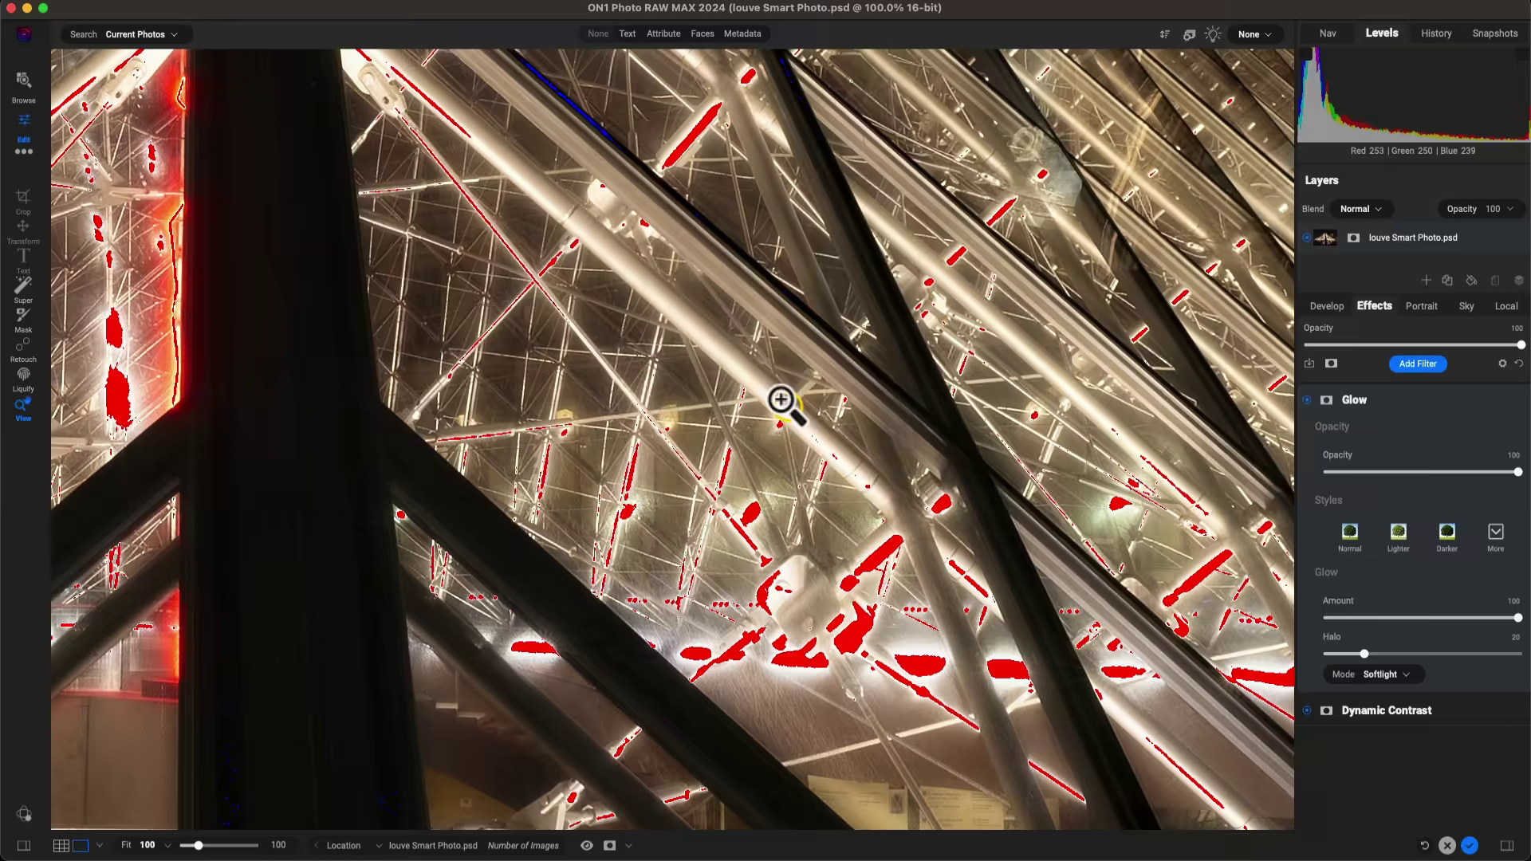
left_click(779, 393)
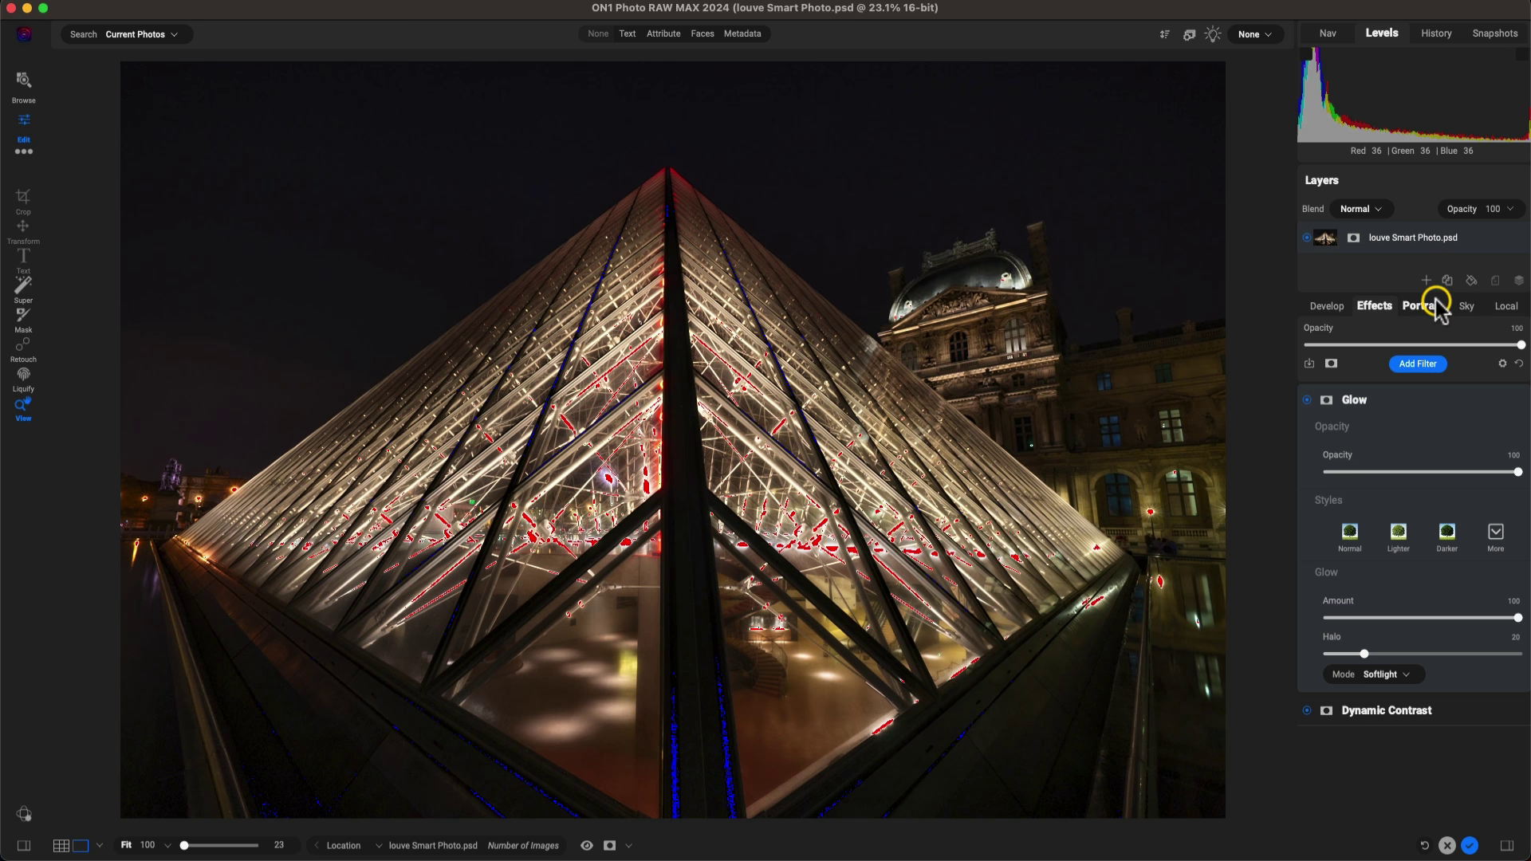
Step: Set Highlights to -100 in Develop's Tone & Color, then return to the Effects filters
left_click(1323, 307)
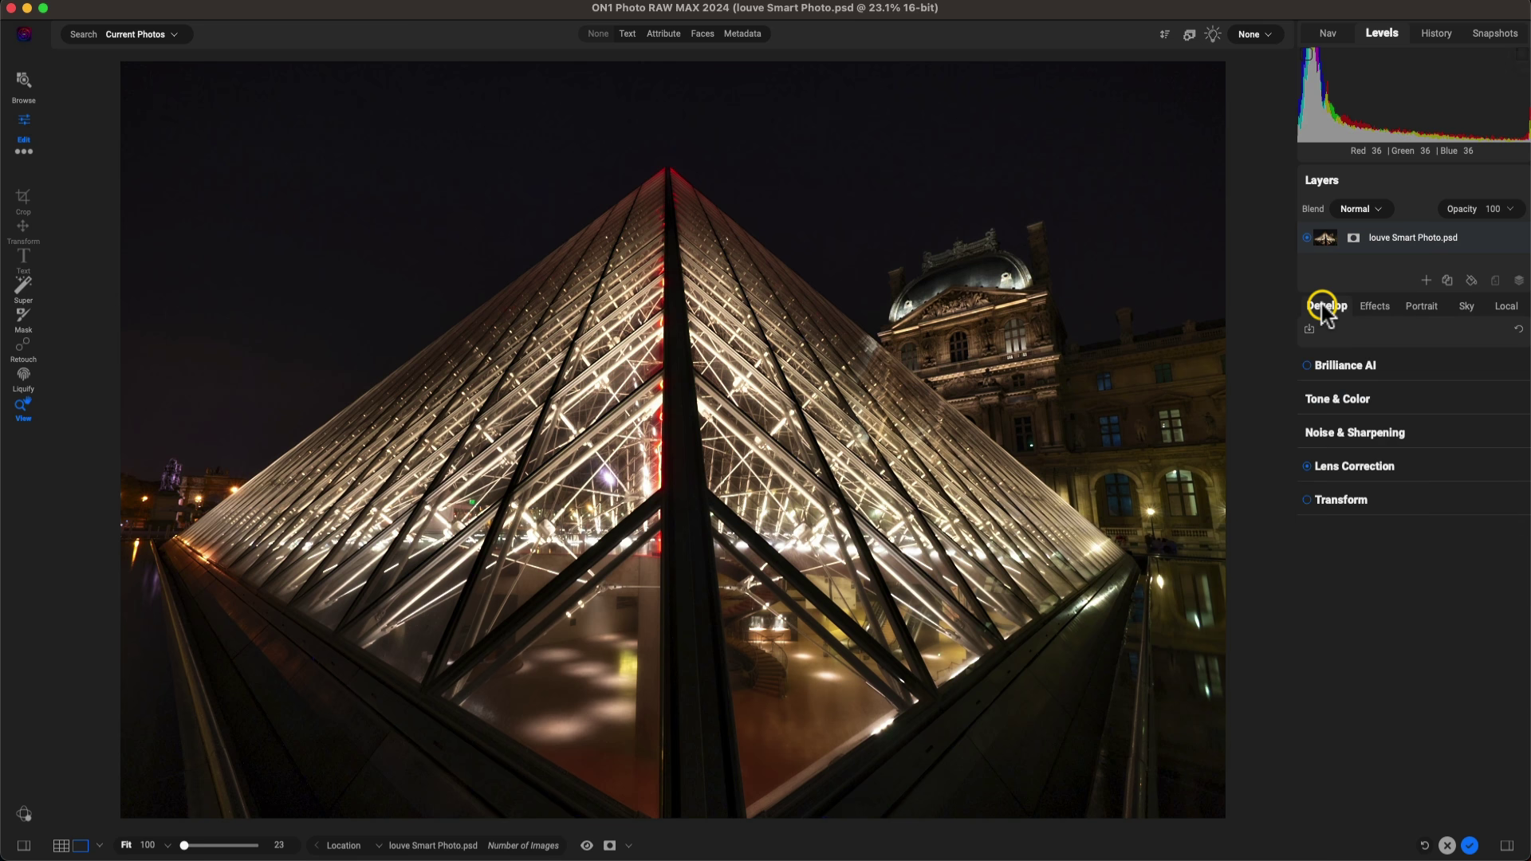
left_click(1405, 397)
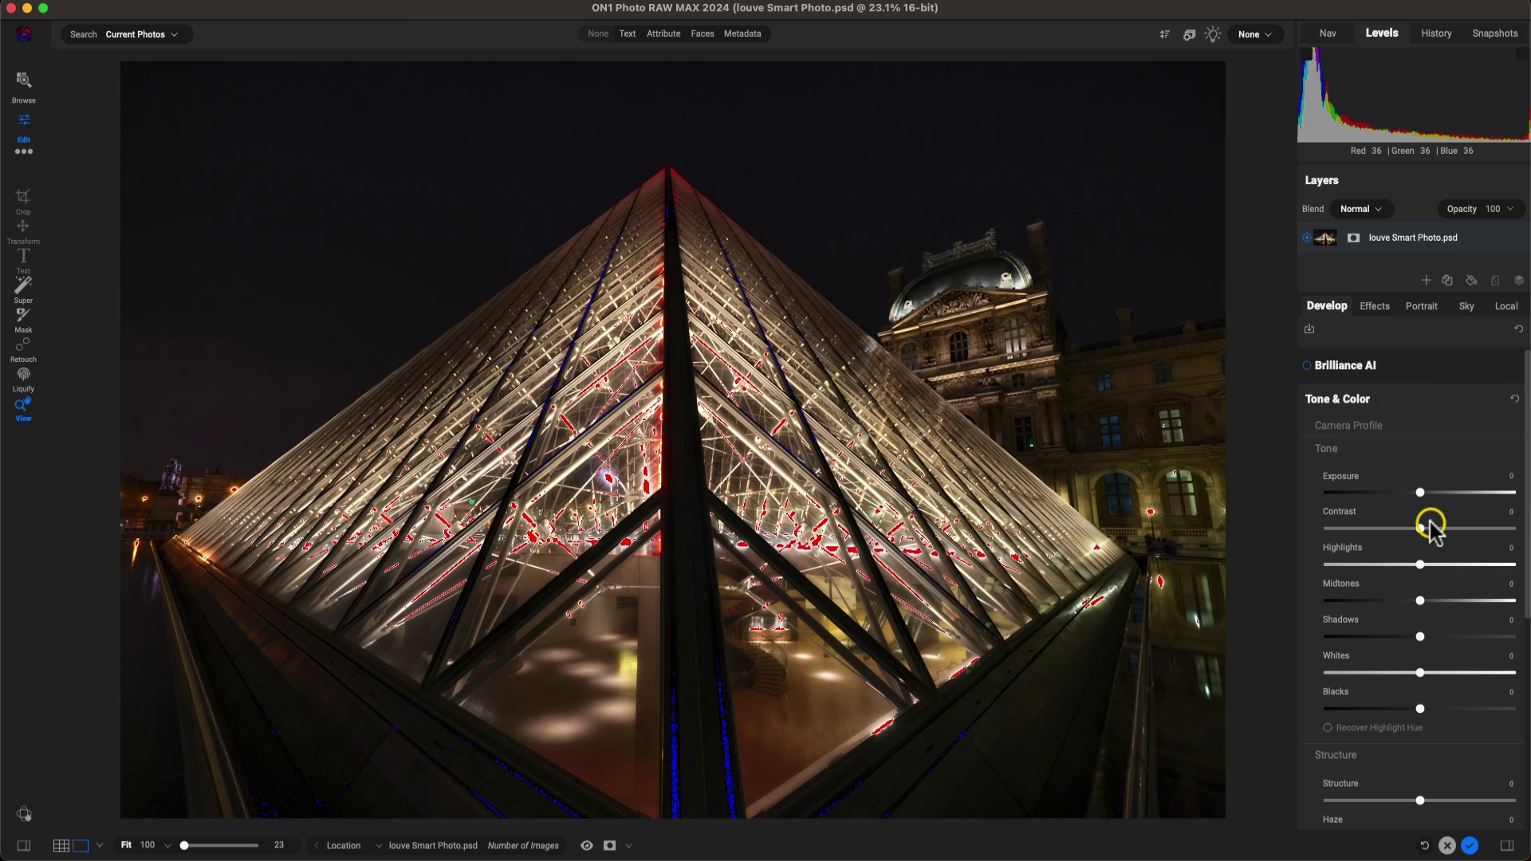
left_click_drag(1416, 565, 1304, 562)
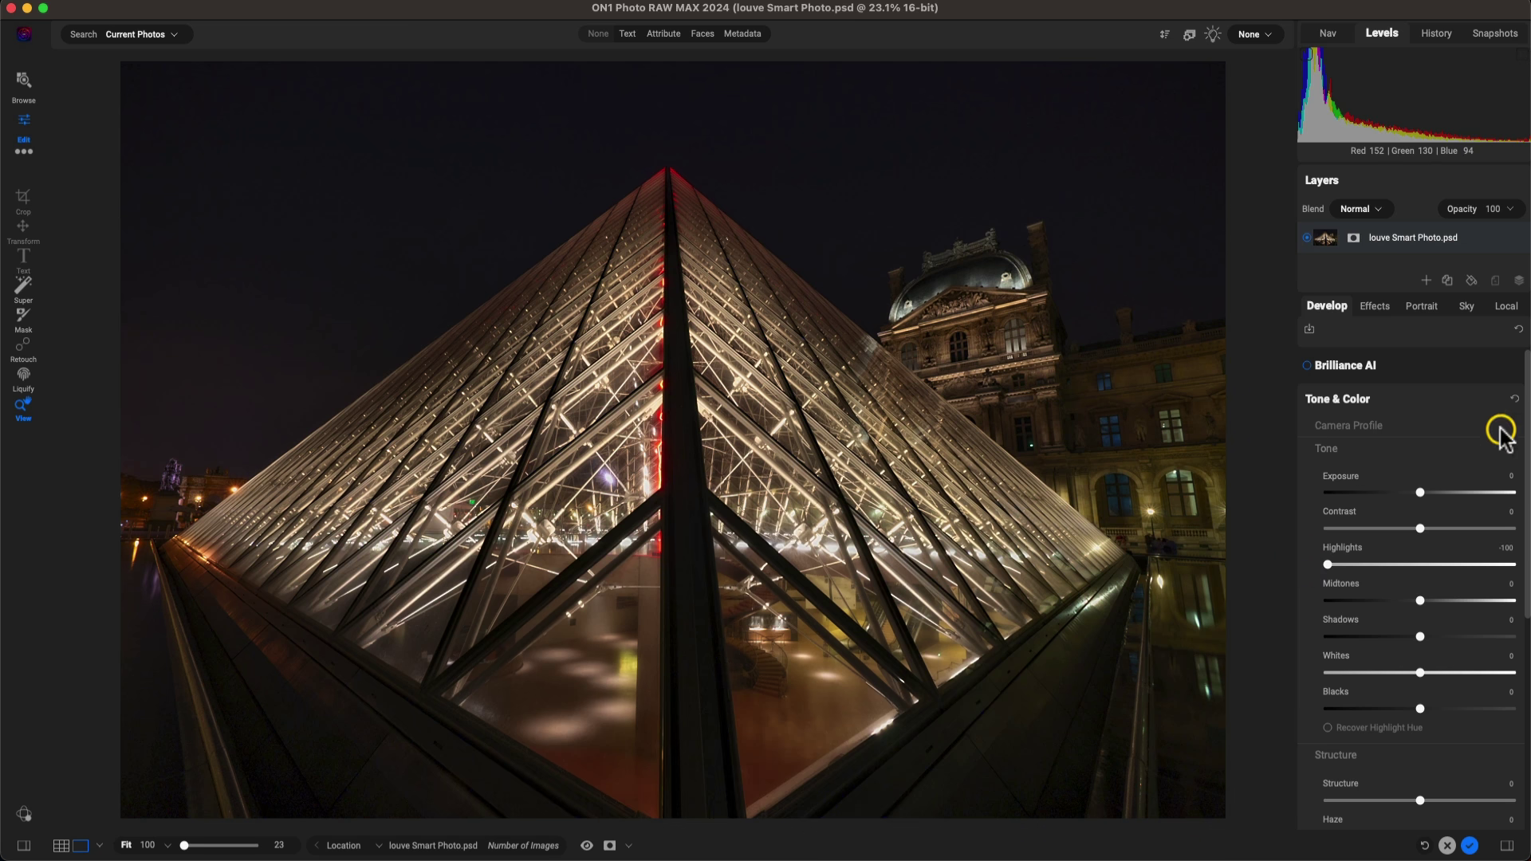
left_click(1446, 397)
left_click(1373, 308)
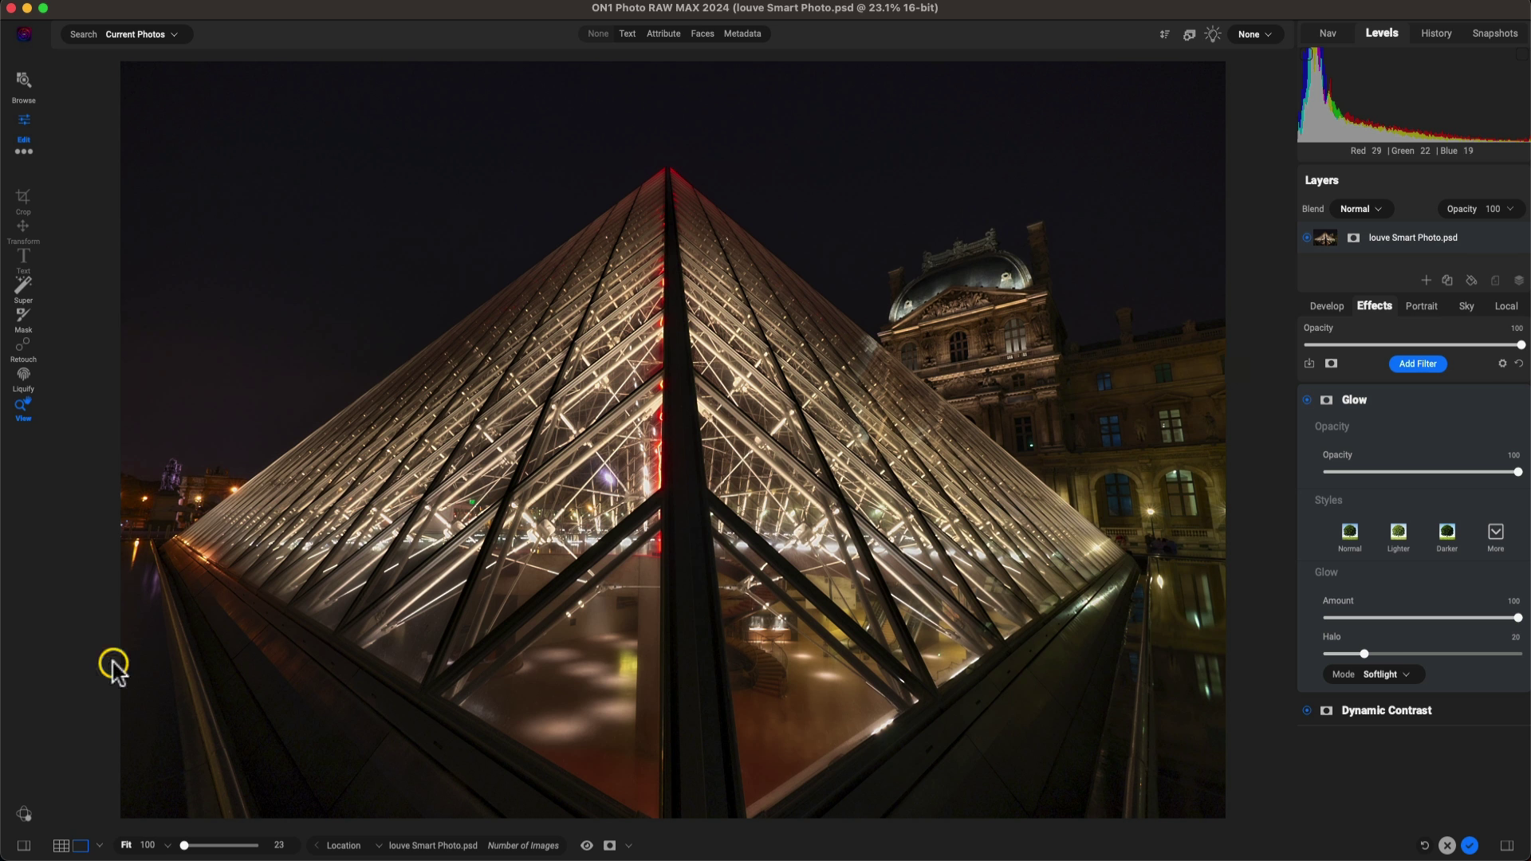
Step: Open the B&W Modern category in the Presets browser
left_click(24, 846)
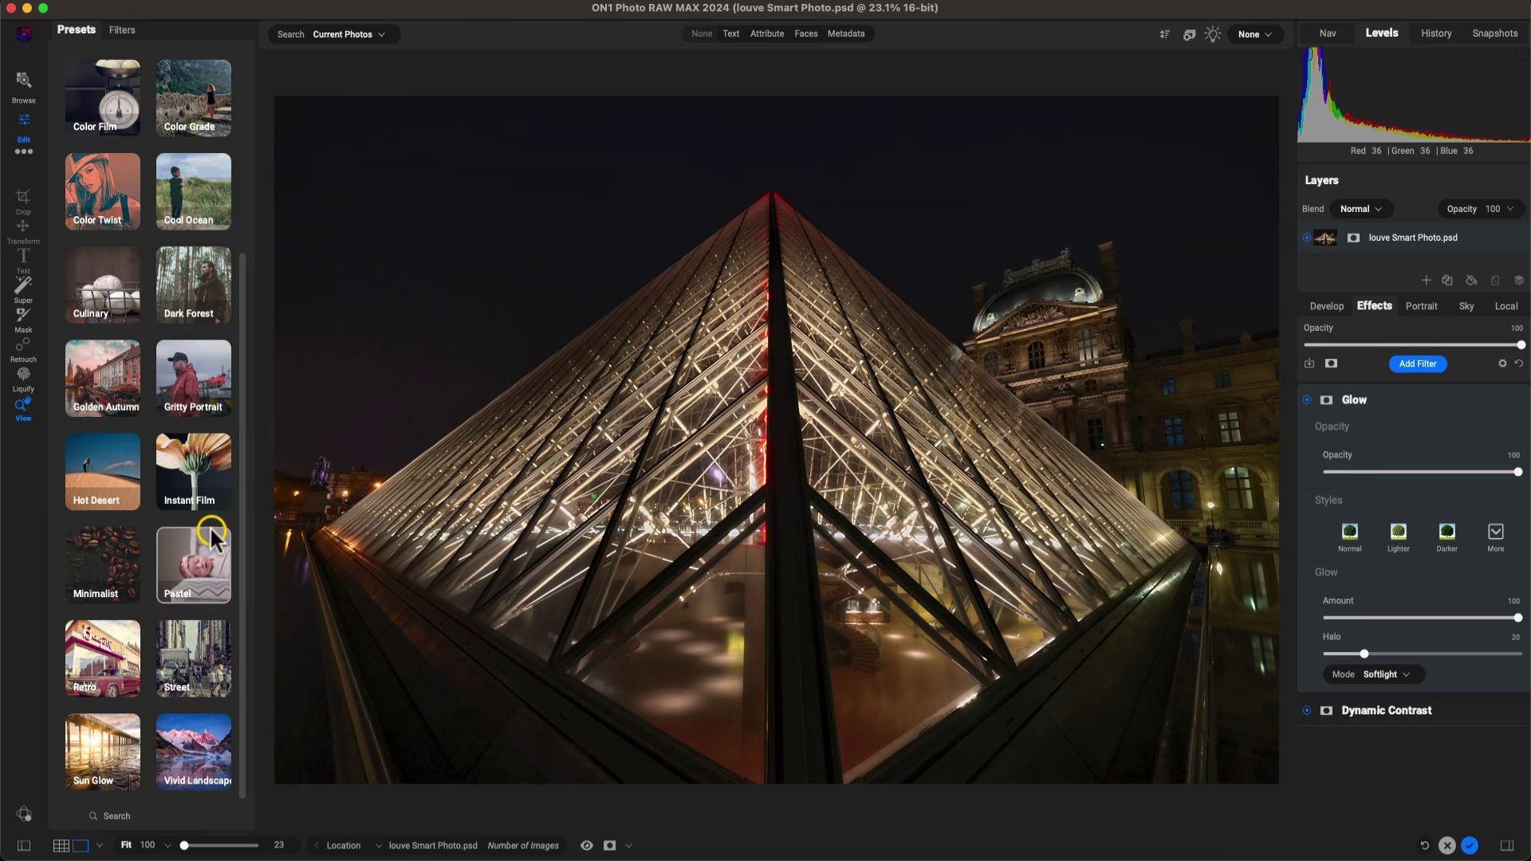
scroll(191, 208, "up", 5)
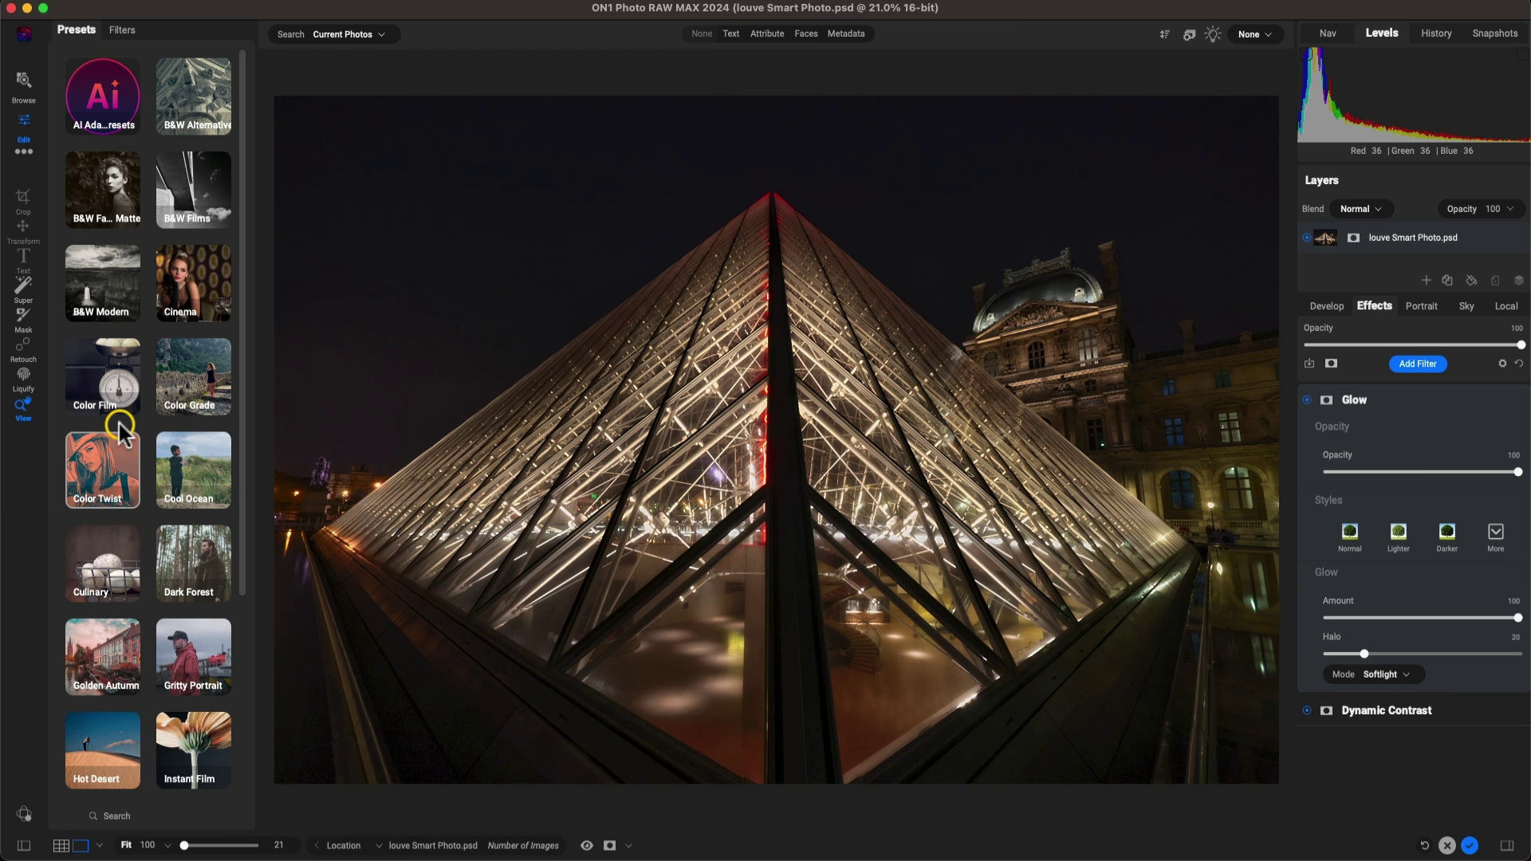
left_click(115, 289)
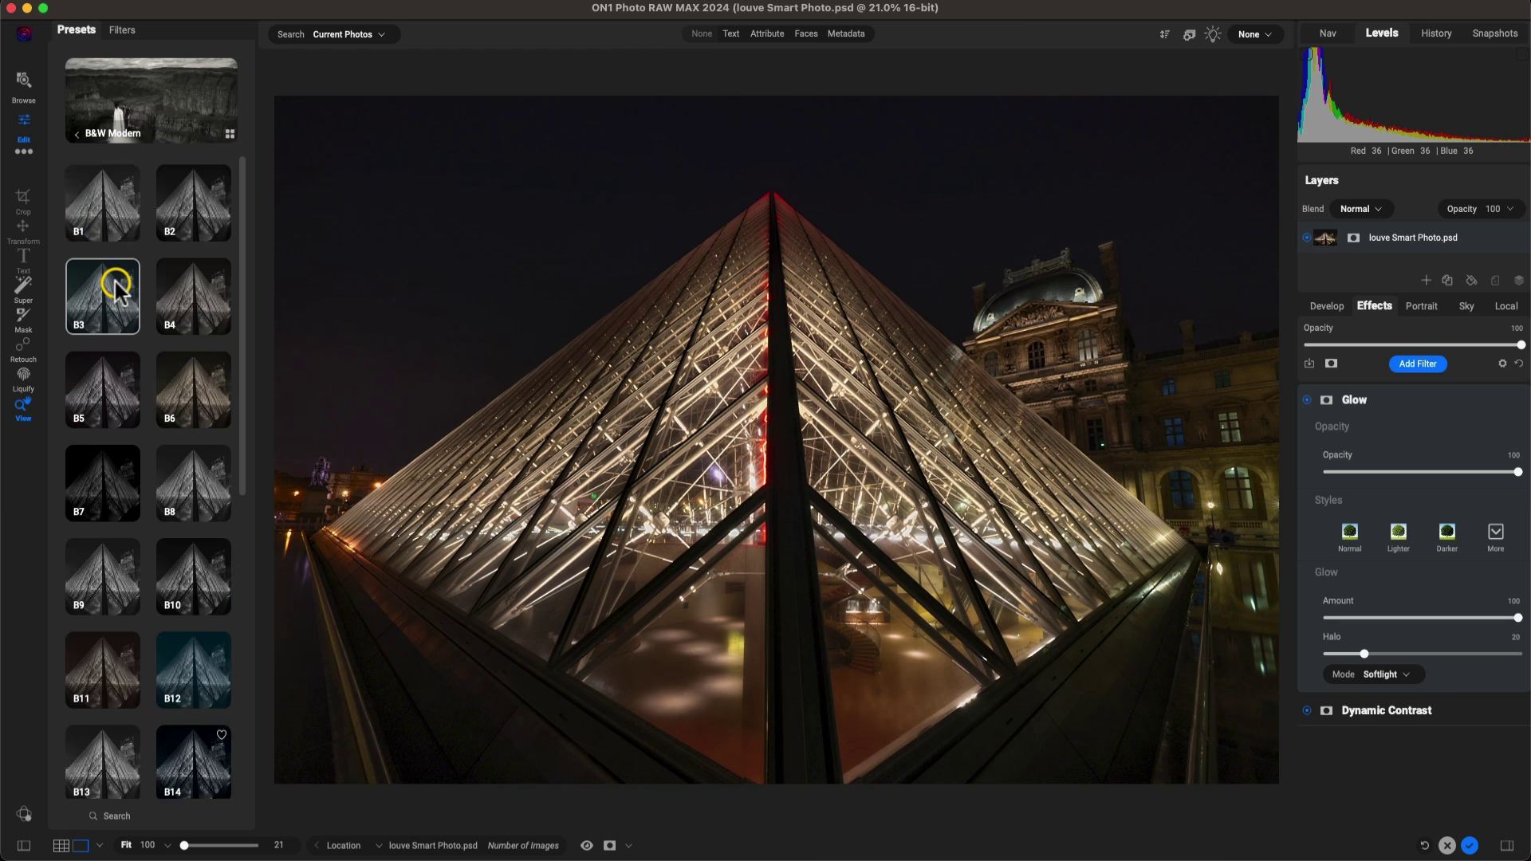
Step: Preview presets B3, B1, B2, B5 and B10 on the photo
left_click(111, 307)
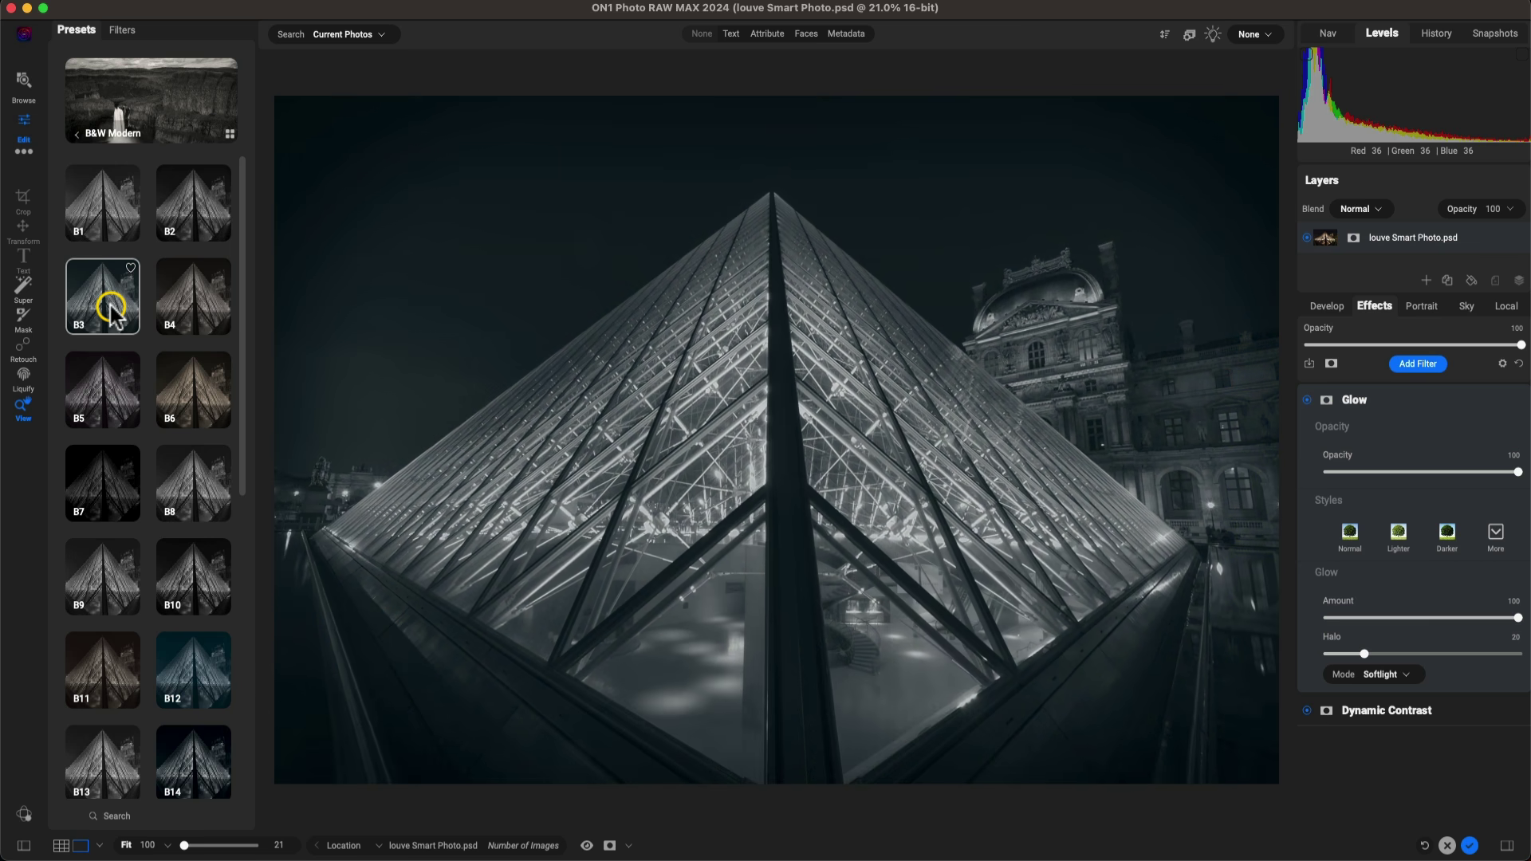
left_click(94, 197)
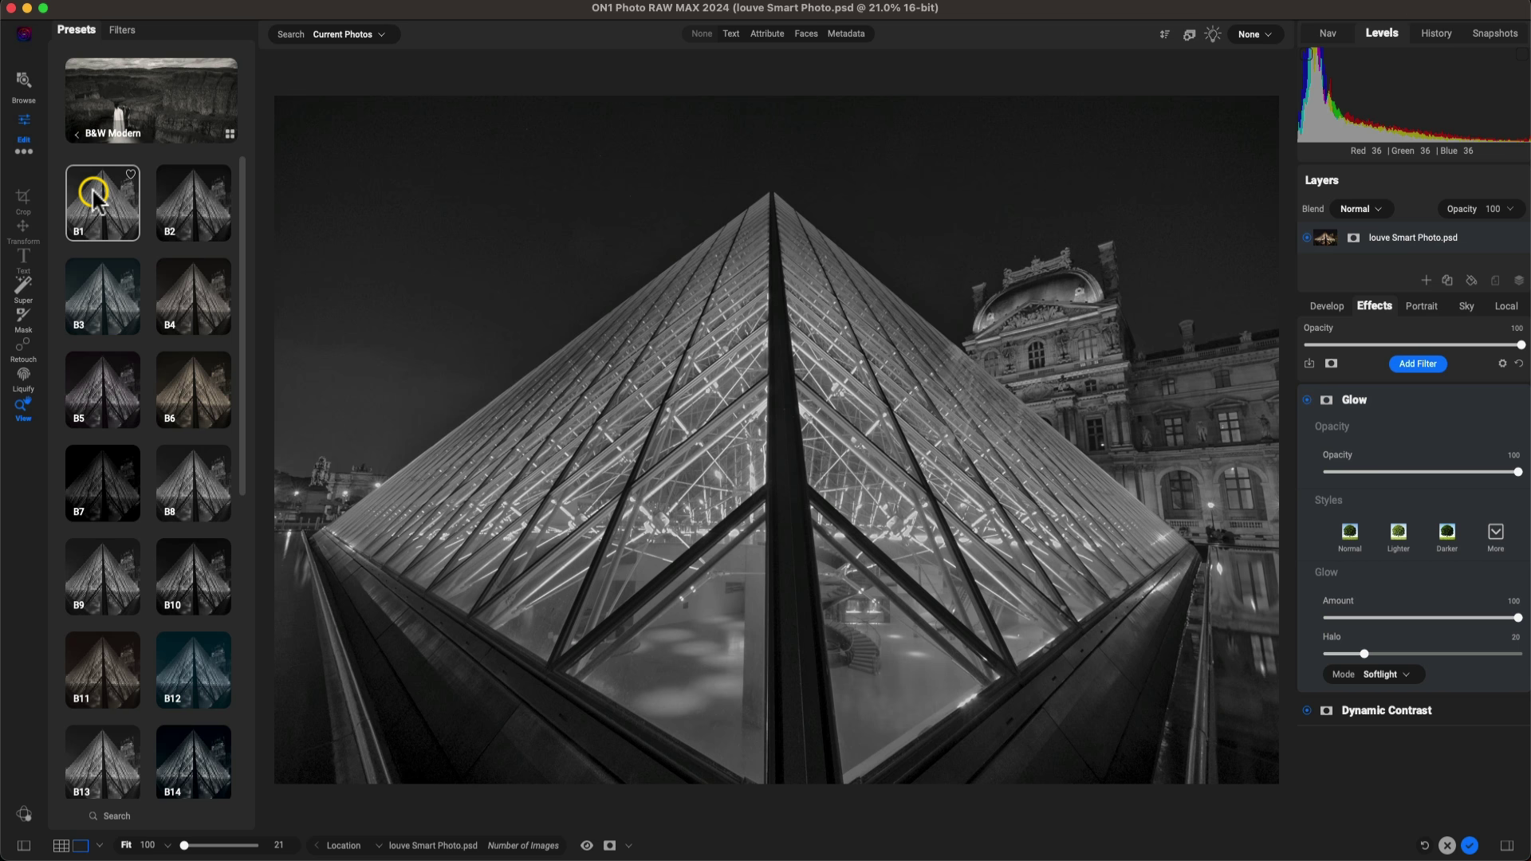
left_click(183, 201)
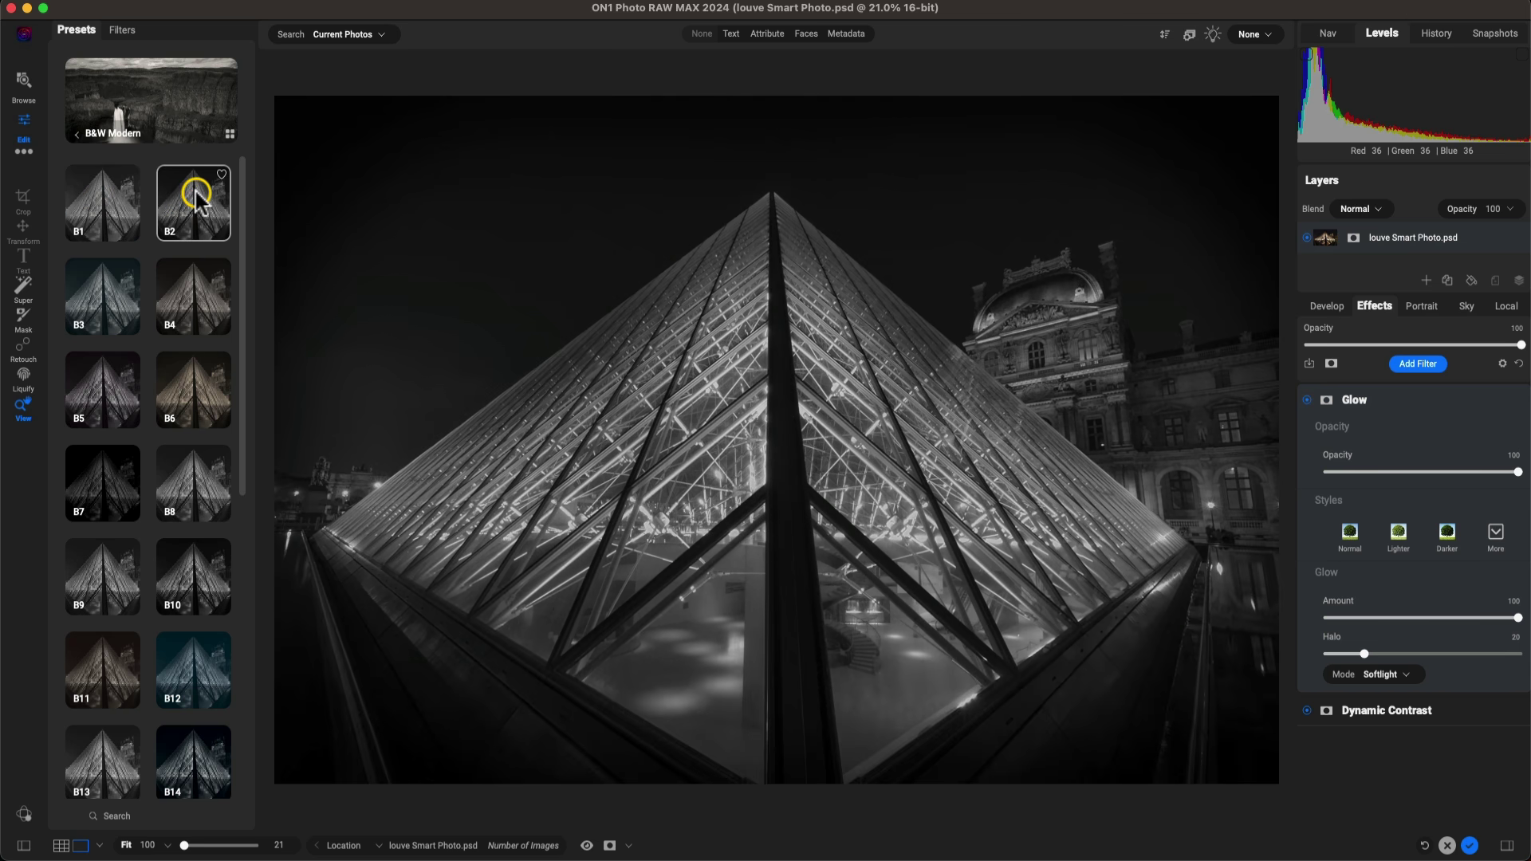
left_click(100, 389)
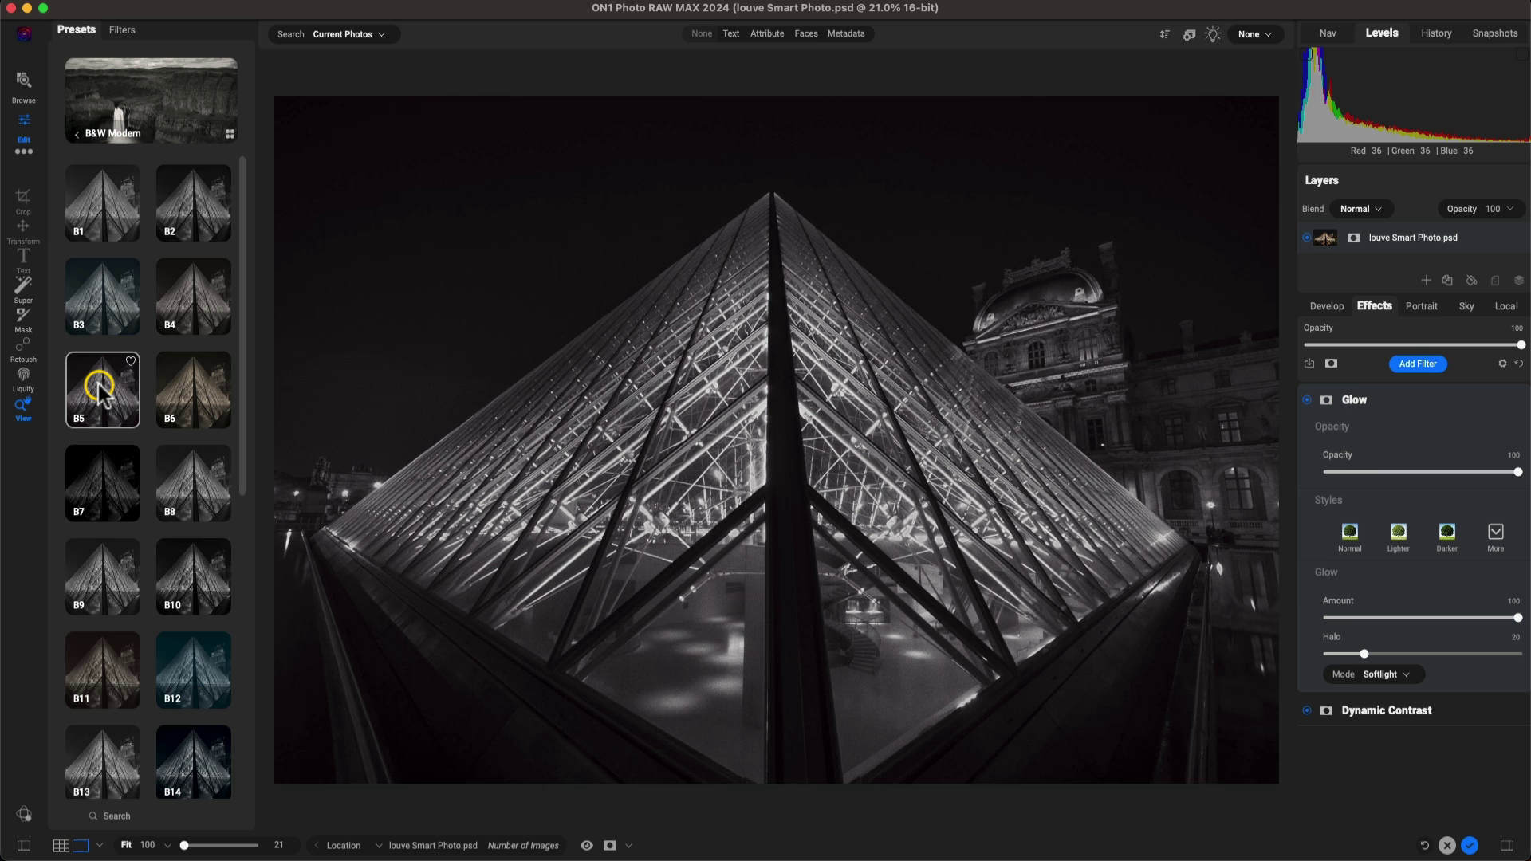
left_click(179, 569)
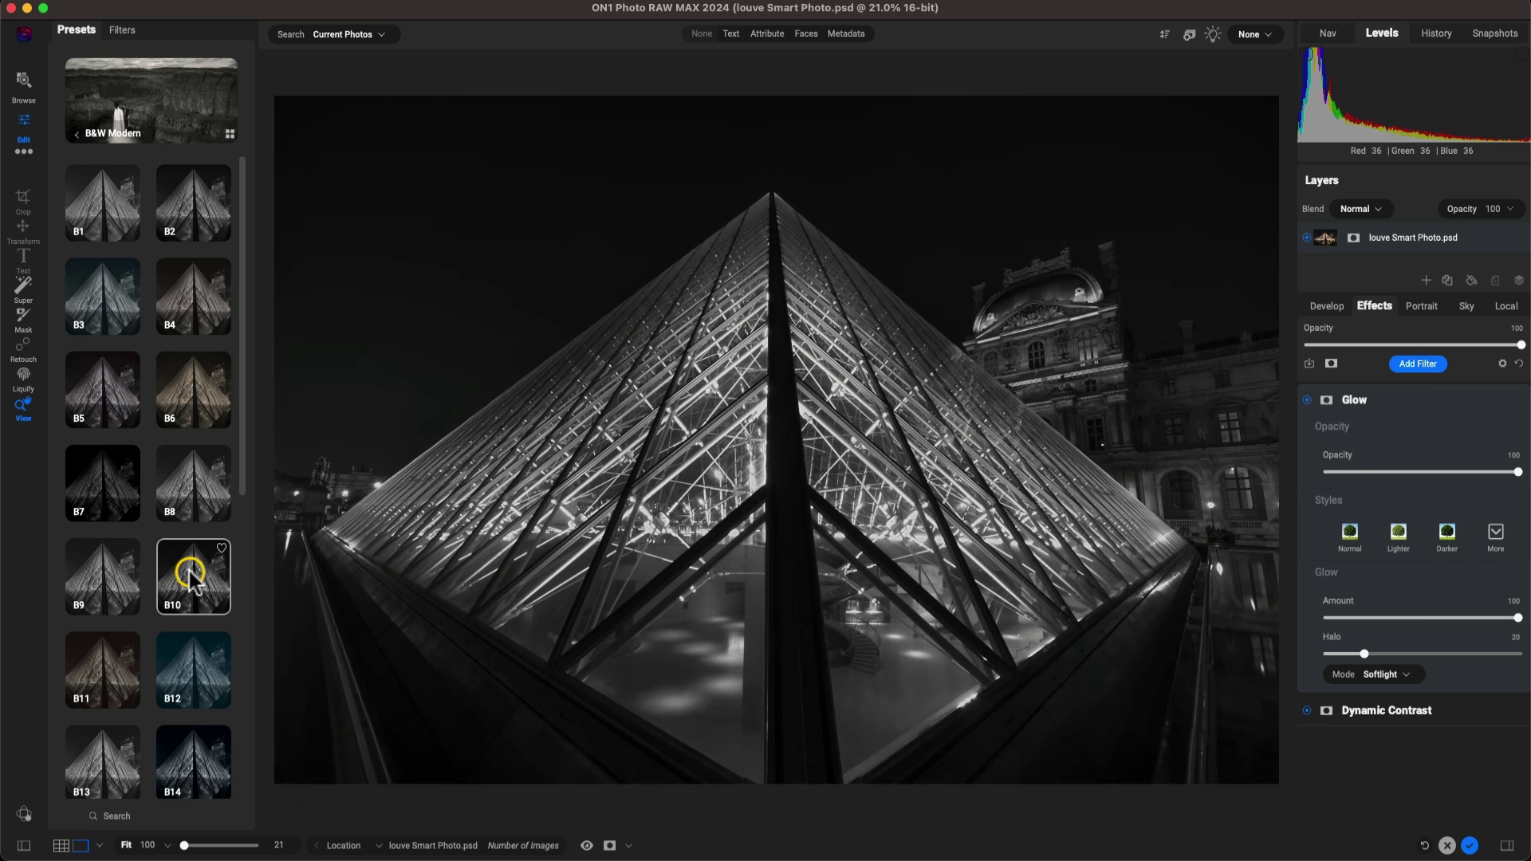
Step: Insert preset B10 as a filter, then raise Tone & Color Midtones to 17
right_click(191, 580)
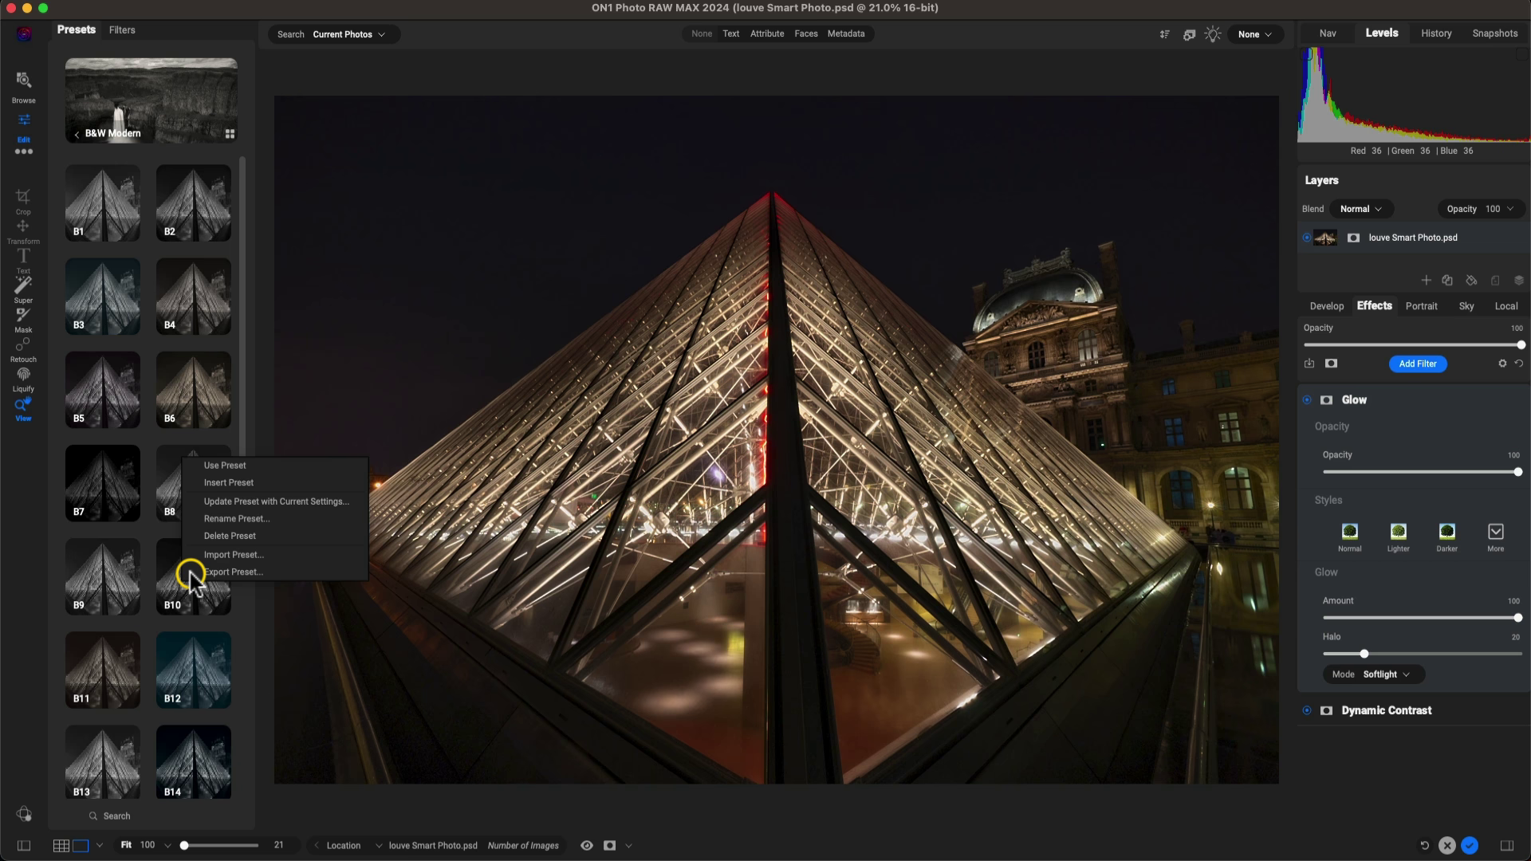
left_click(267, 482)
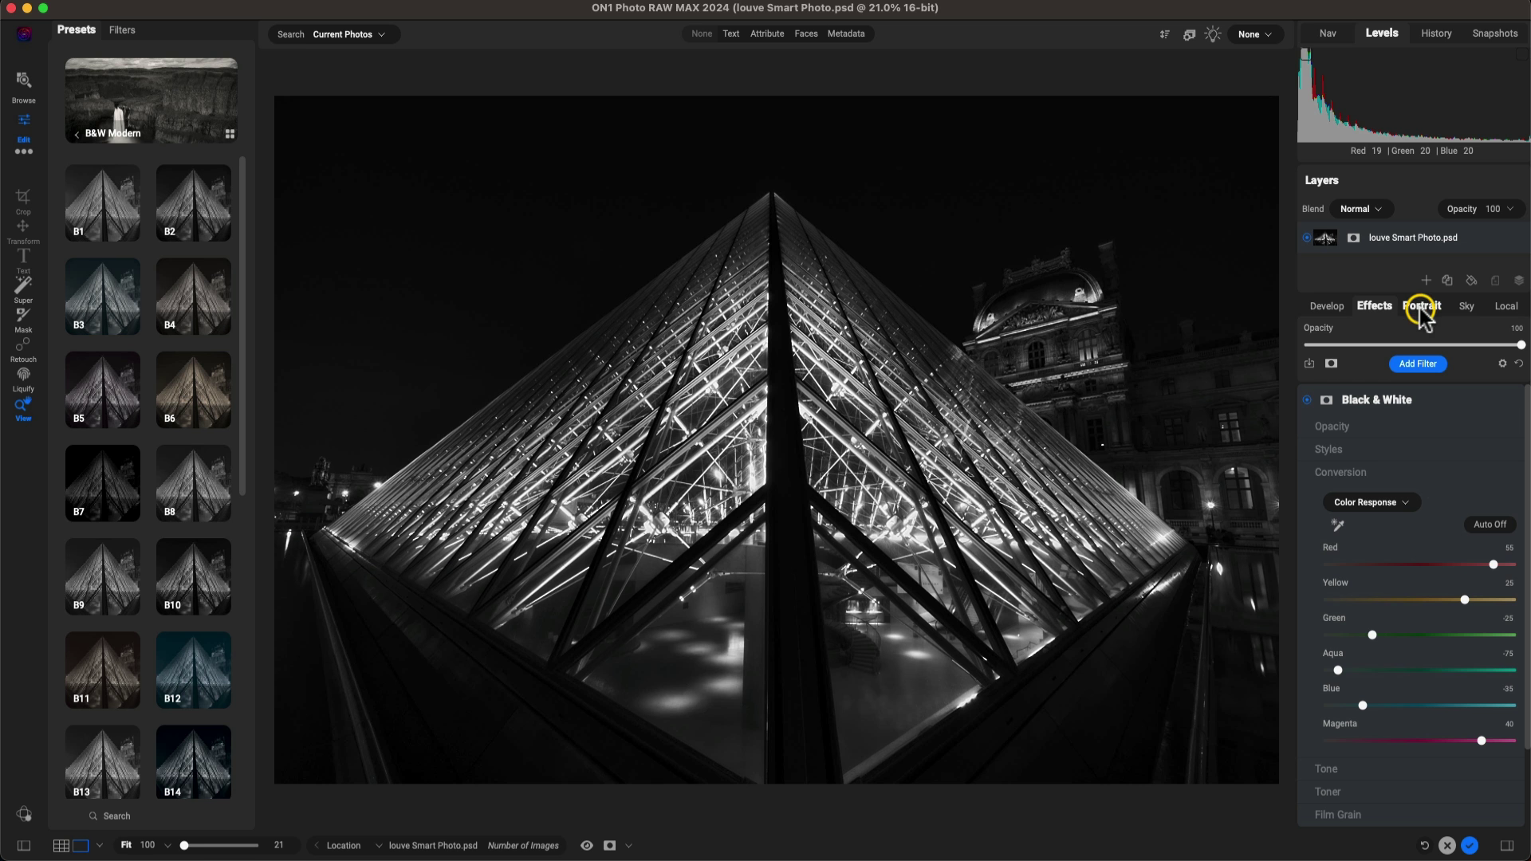
left_click(1333, 306)
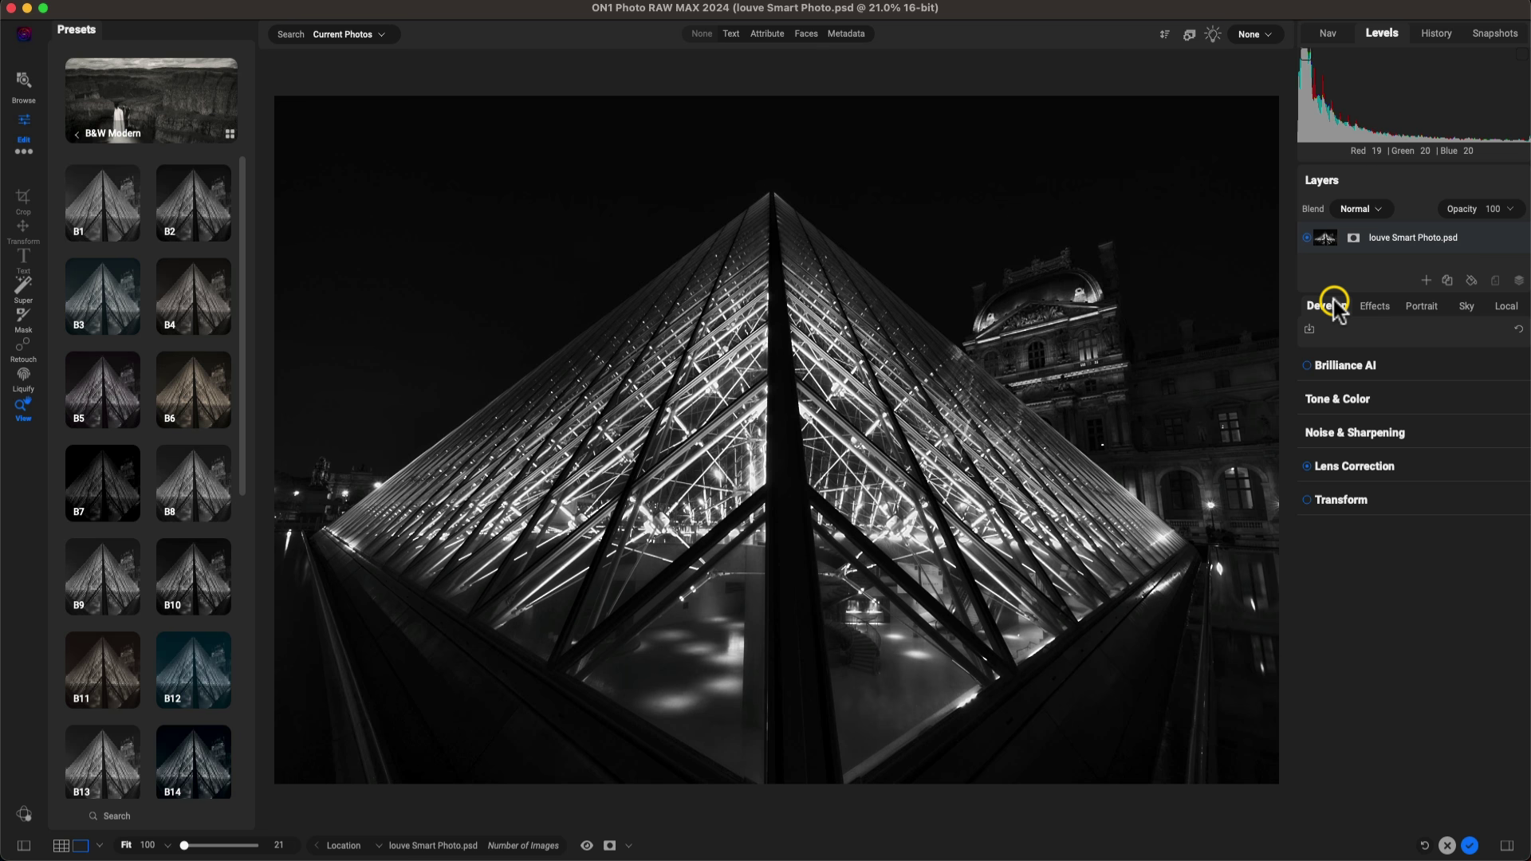
left_click(1388, 399)
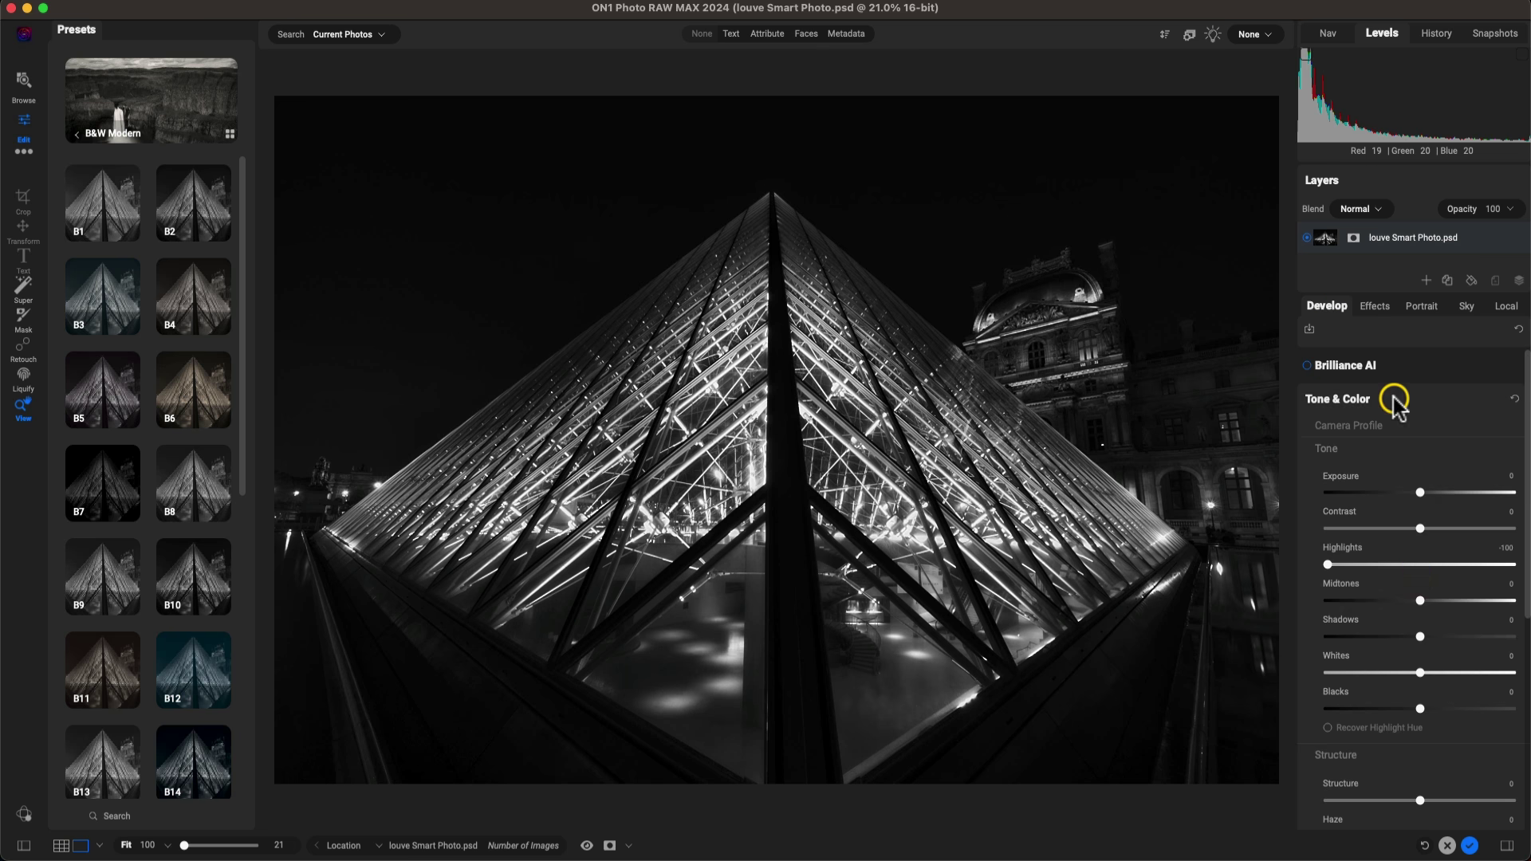
left_click_drag(1420, 601, 1433, 603)
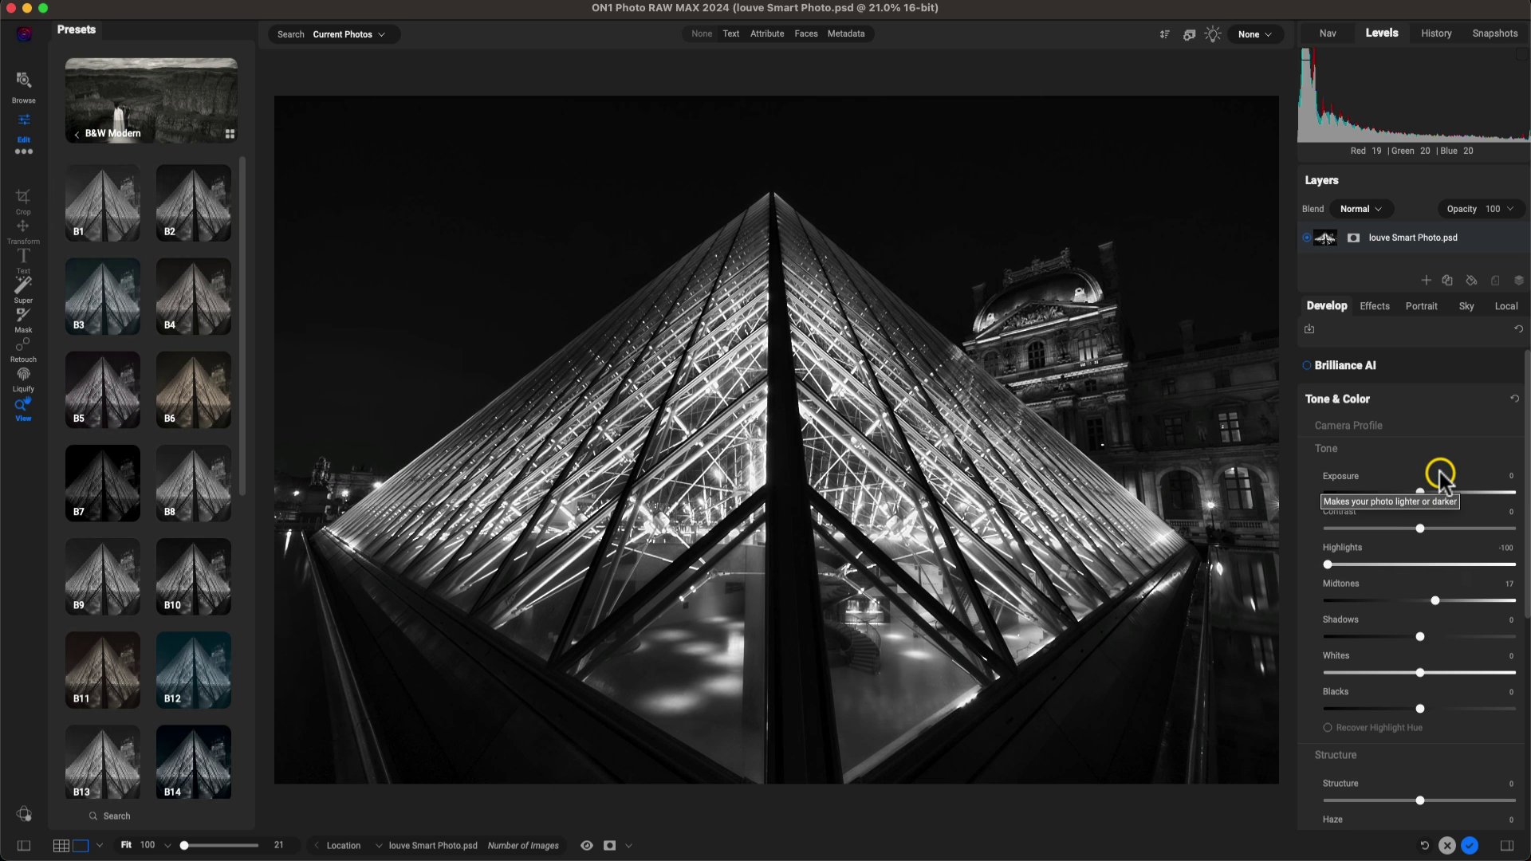
Step: Apply the ON1 edits back to Lightroom and compare louve.arw with louve Smart Photo.psd
left_click(1473, 845)
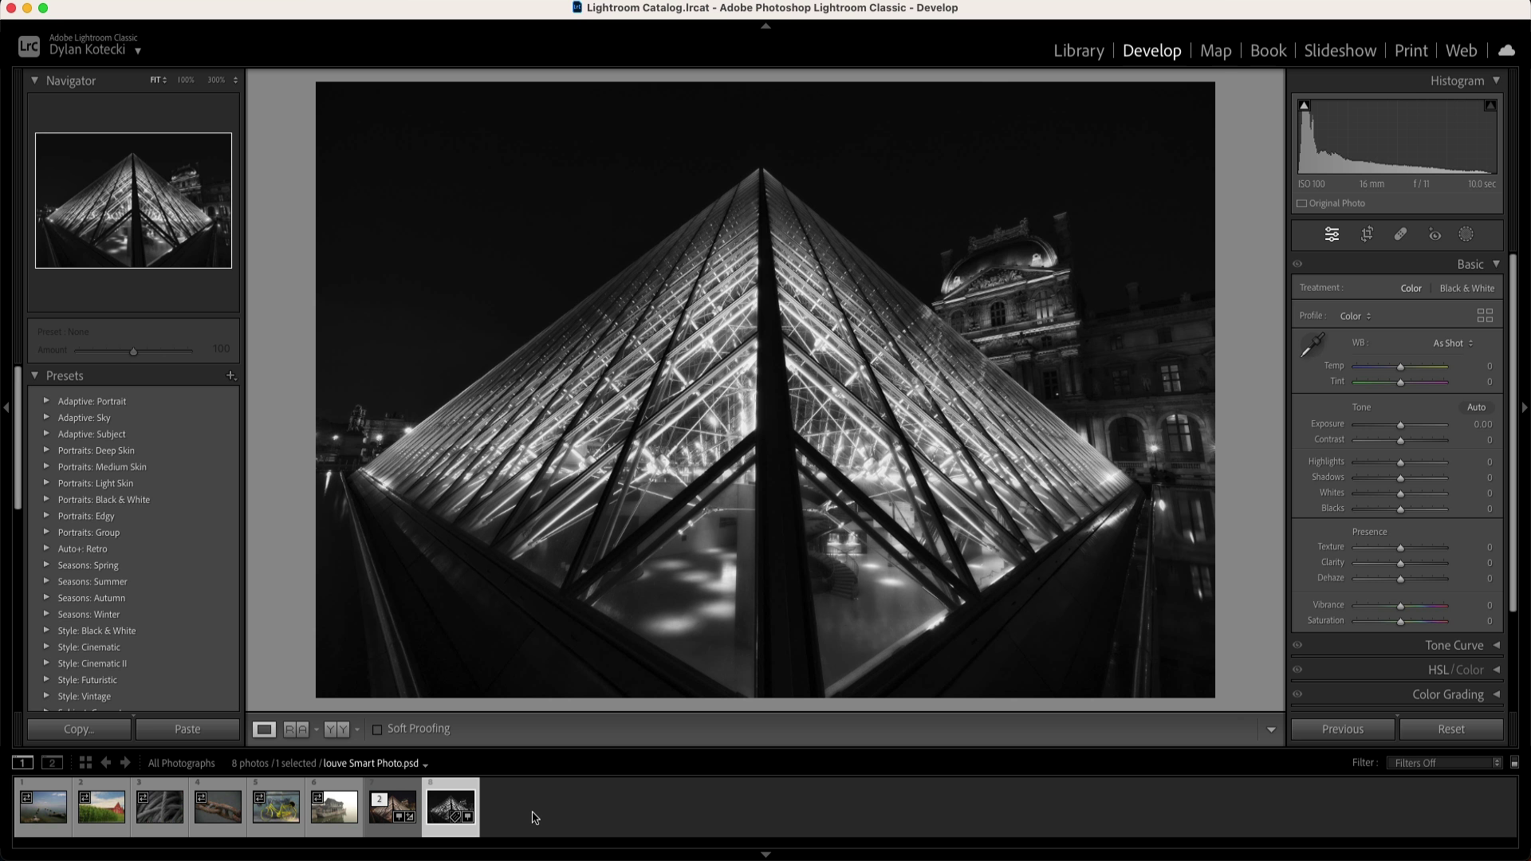
key("Left")
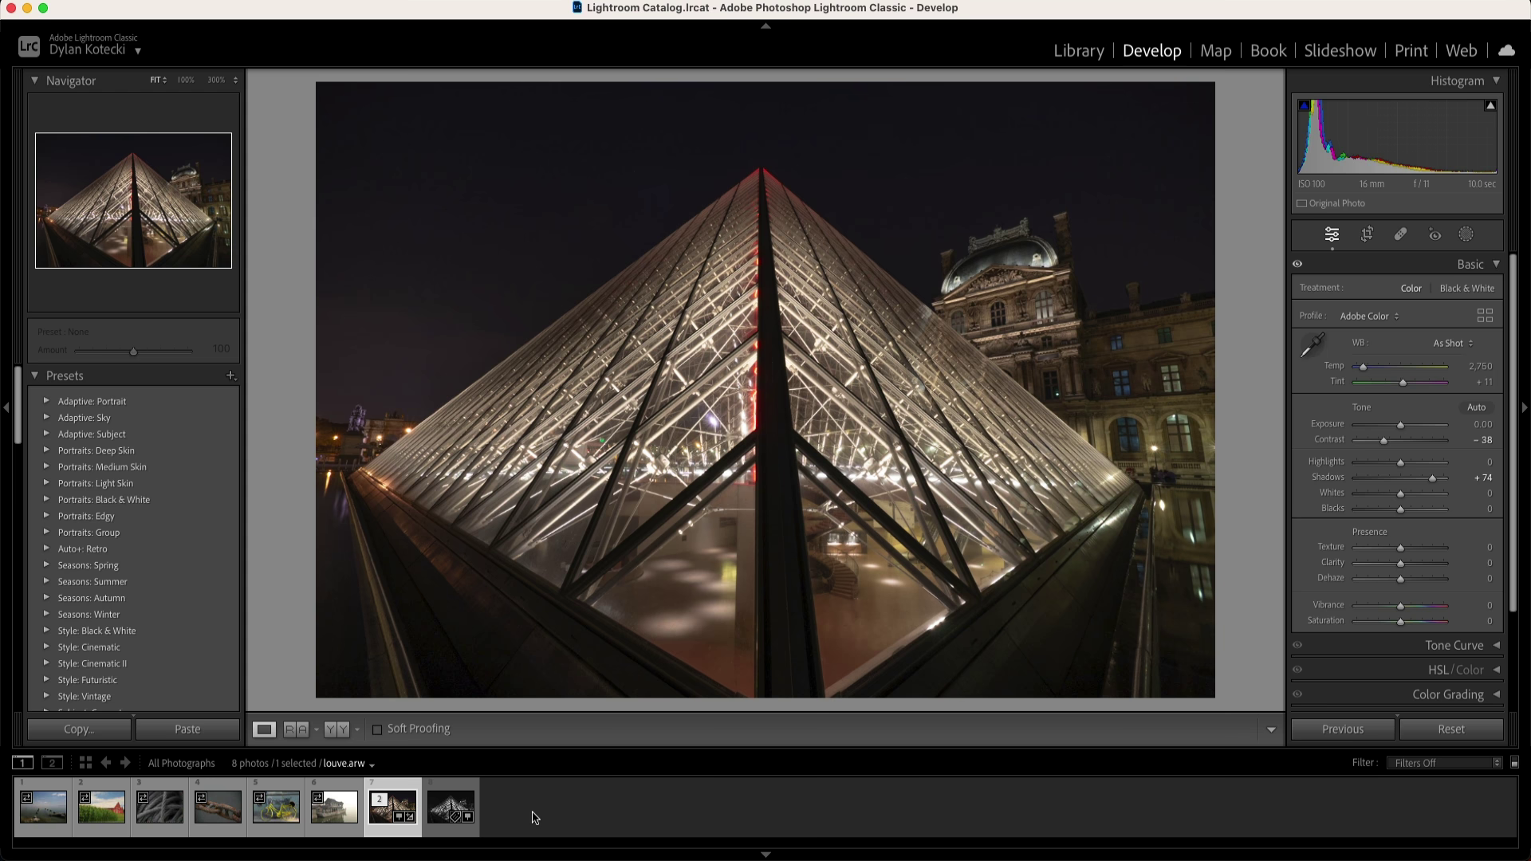
key("Right")
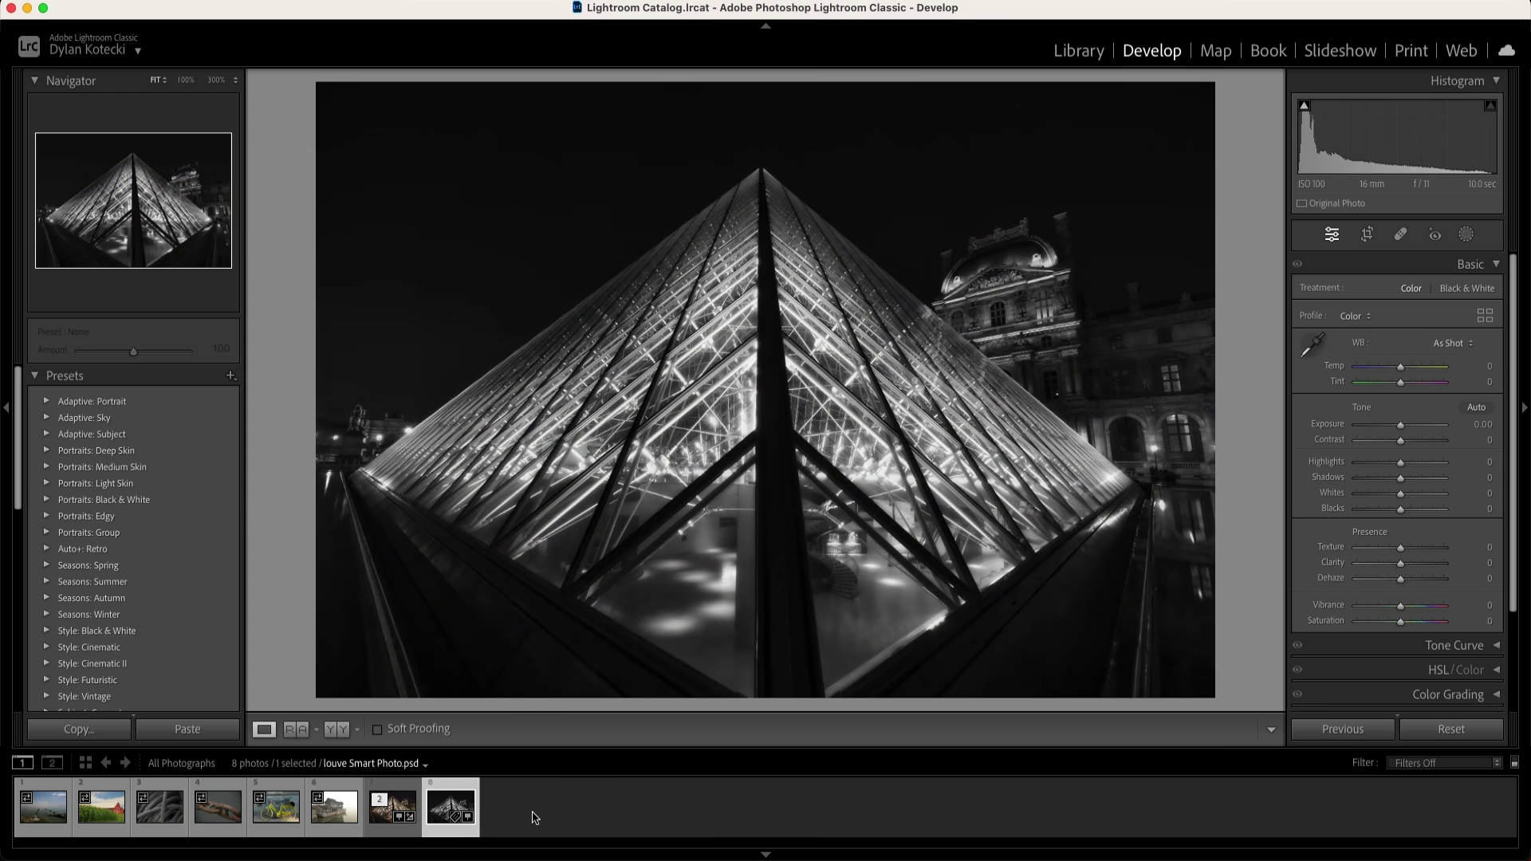